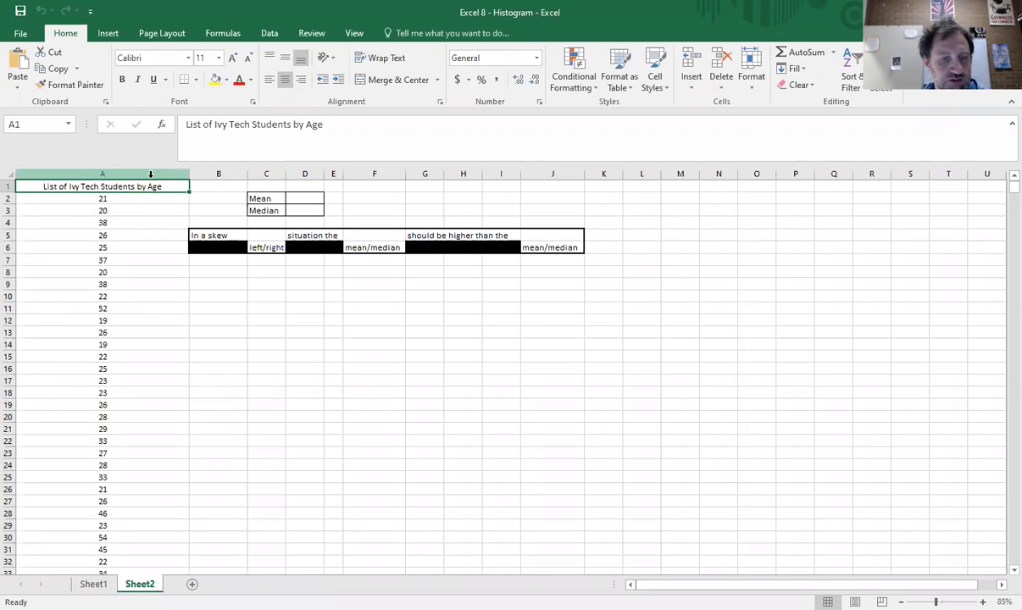
- Review the full list of student ages in column A of Sheet2 and the age categories on Sheet1
scroll(205, 493, down, 20)
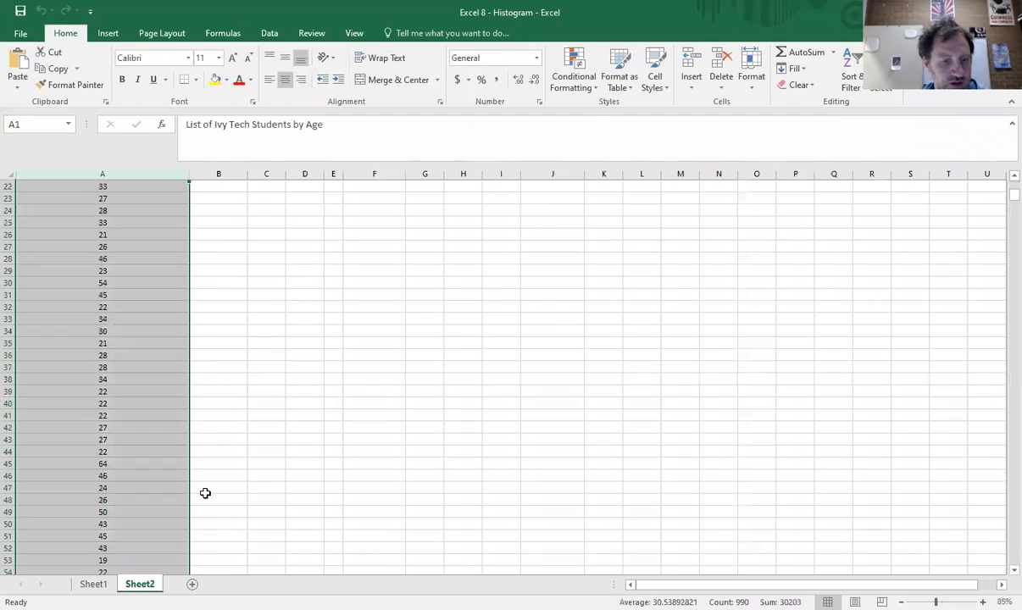
scroll(219, 509, down, 20)
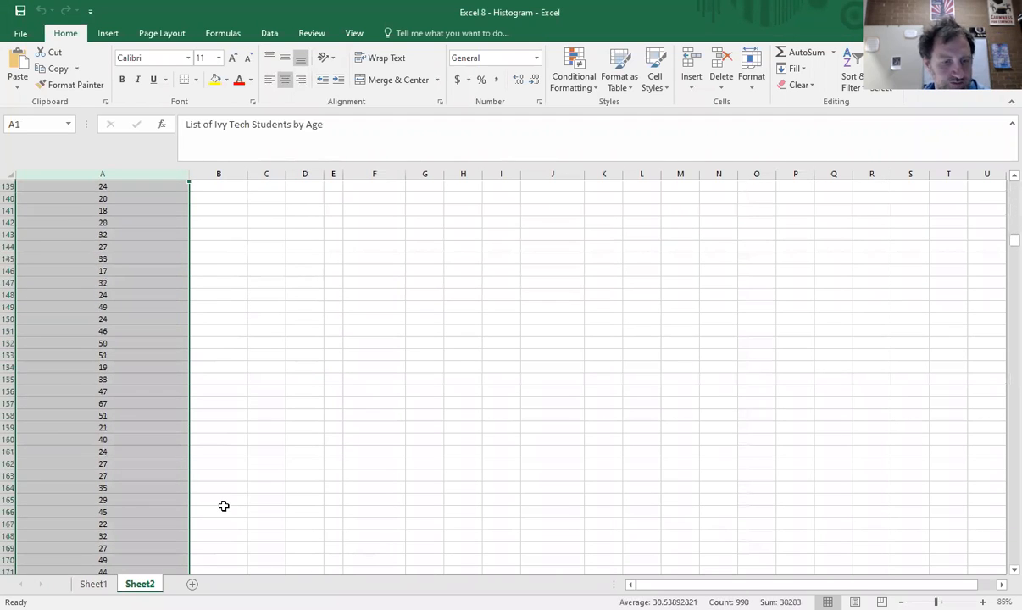
scroll(227, 497, down, 15)
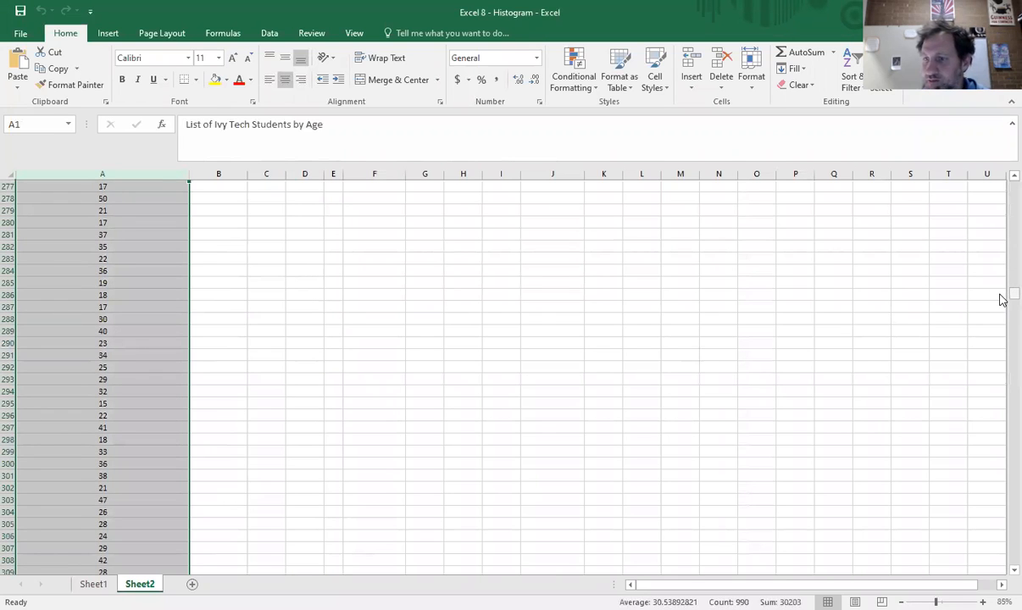
drag(1012, 295, 1012, 174)
click(135, 417)
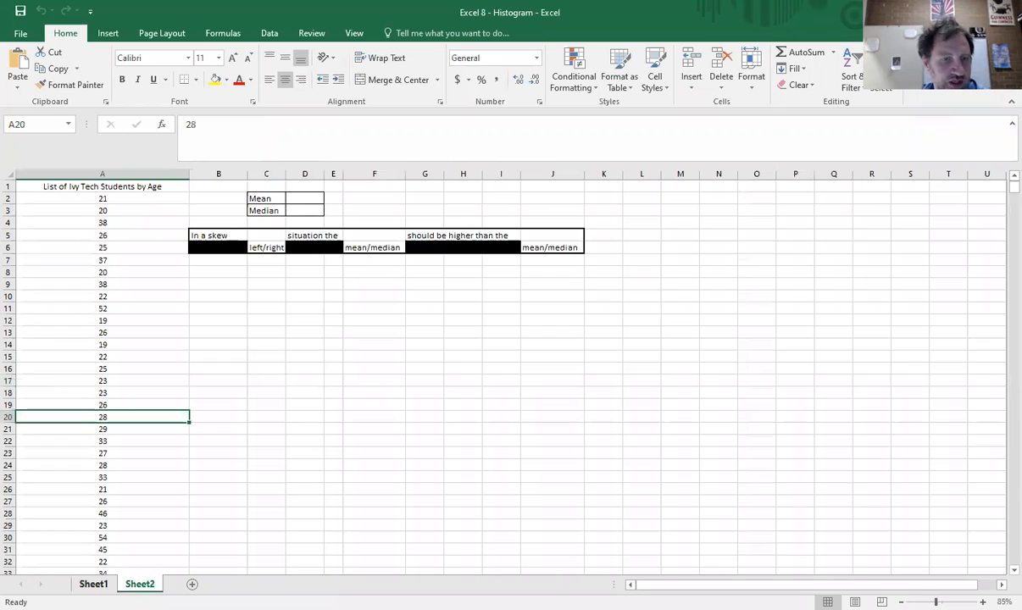
click(140, 201)
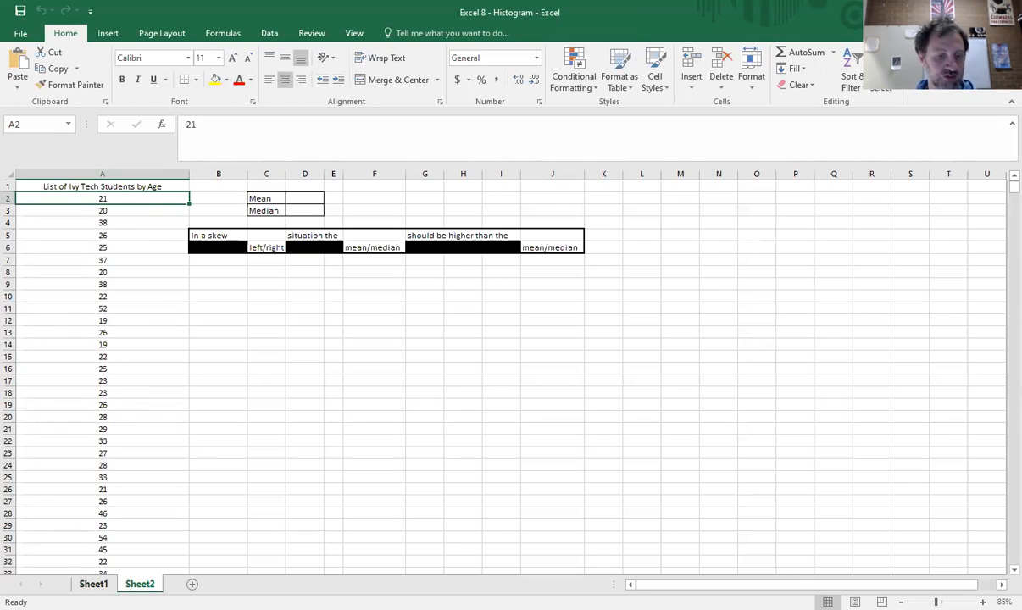
click(94, 584)
click(155, 250)
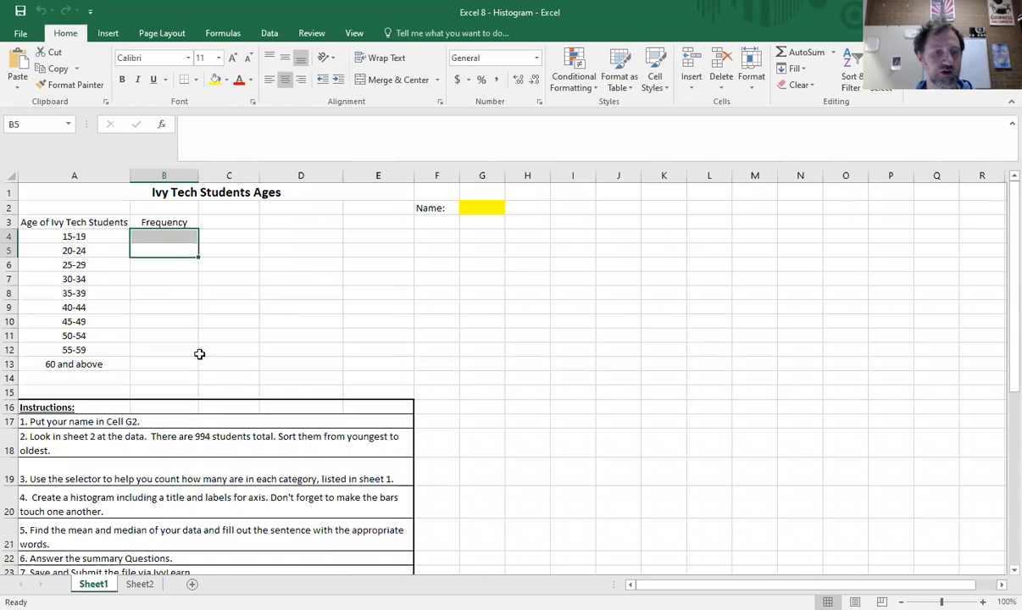
- Examine the order of the student ages in column A of Sheet2
click(140, 583)
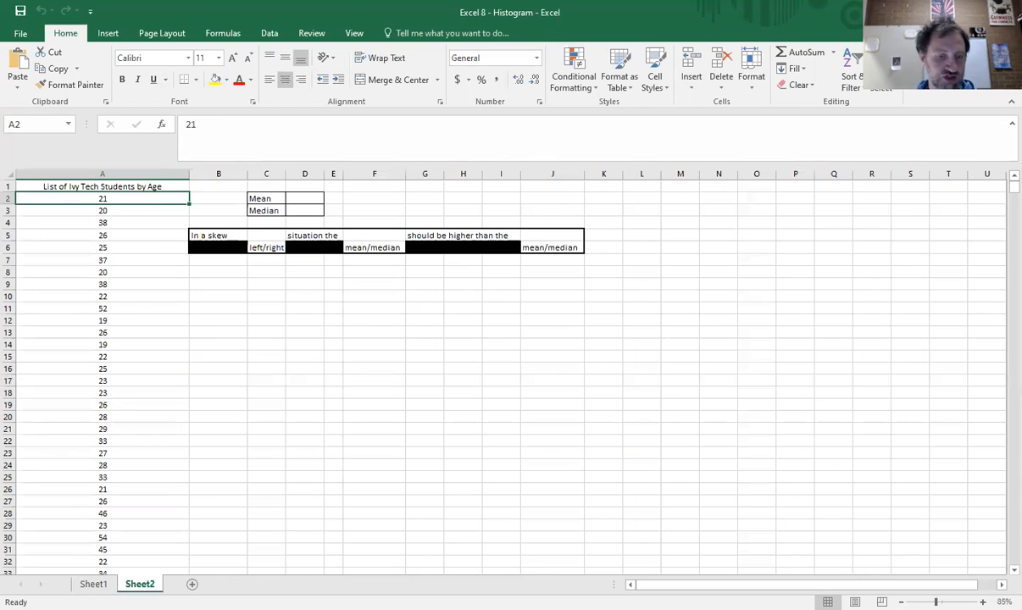
key(Down)
key(Down)
key(Down)
key(Down)
key(Down)
key(Down)
click(137, 427)
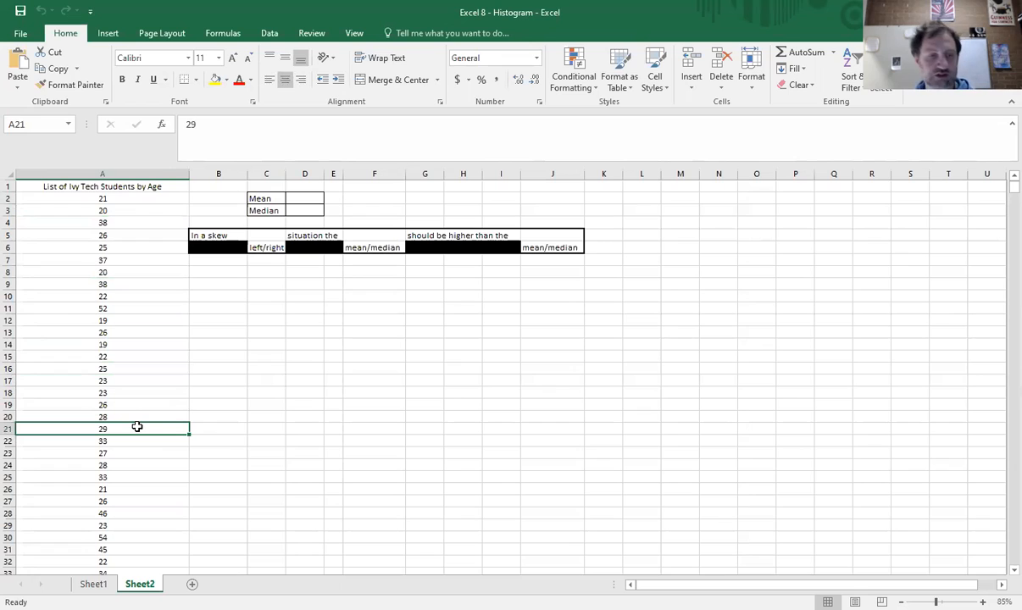
click(142, 198)
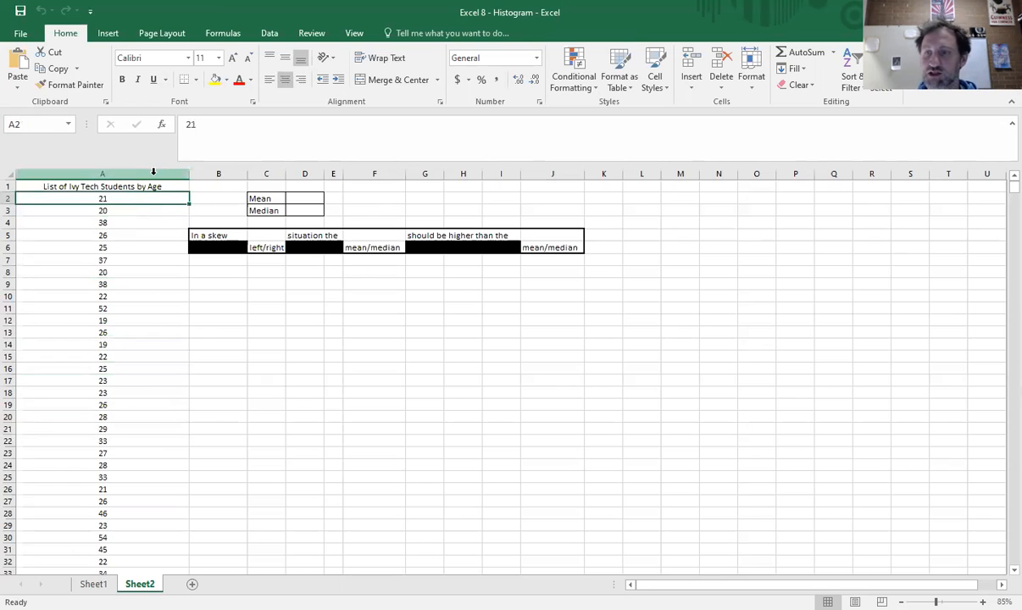
- Sort column A of Sheet2 from smallest to largest, continuing with the current selection only
click(153, 172)
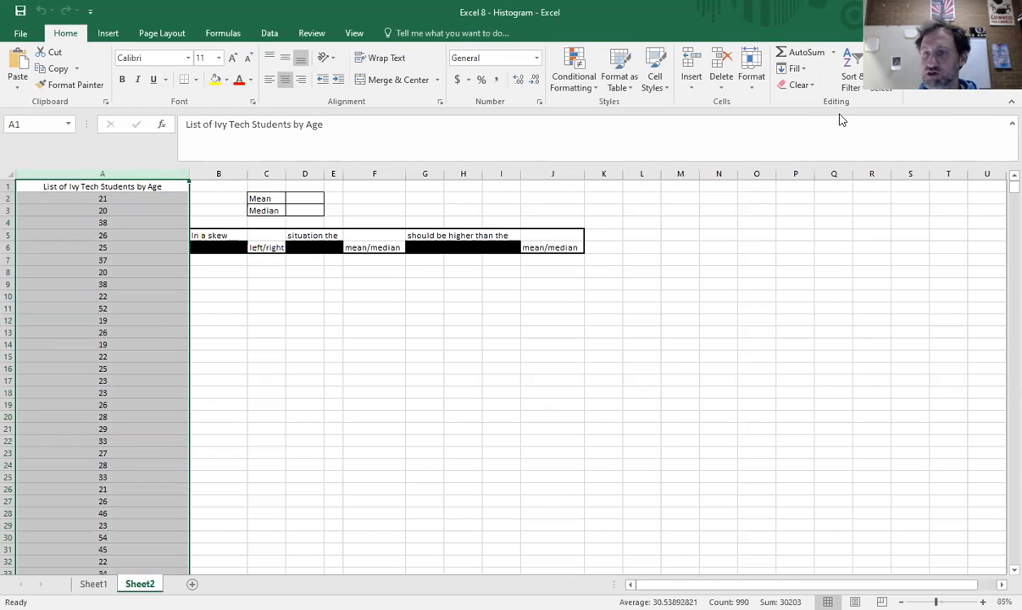
click(852, 81)
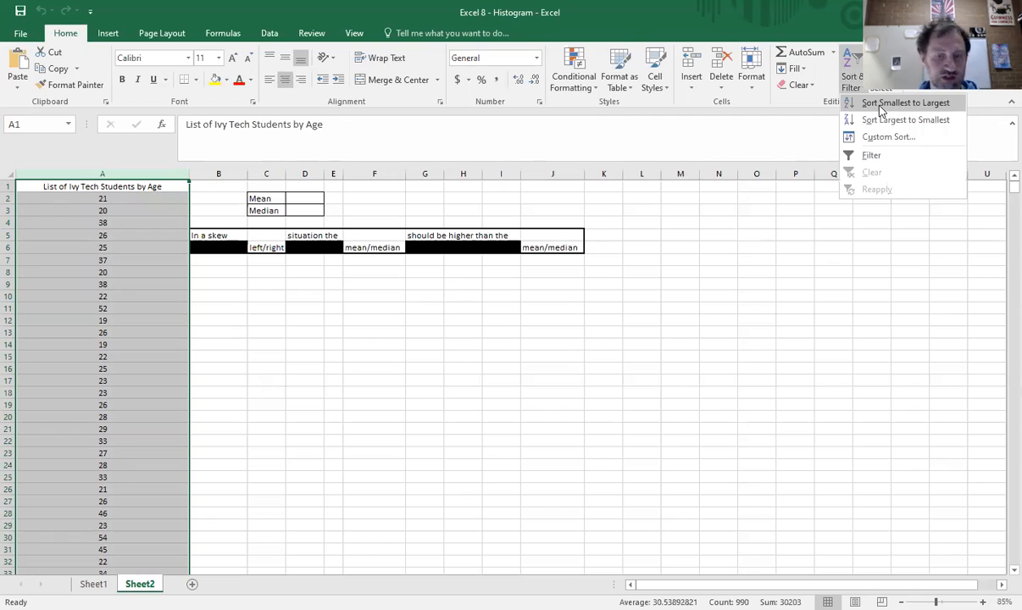
click(881, 104)
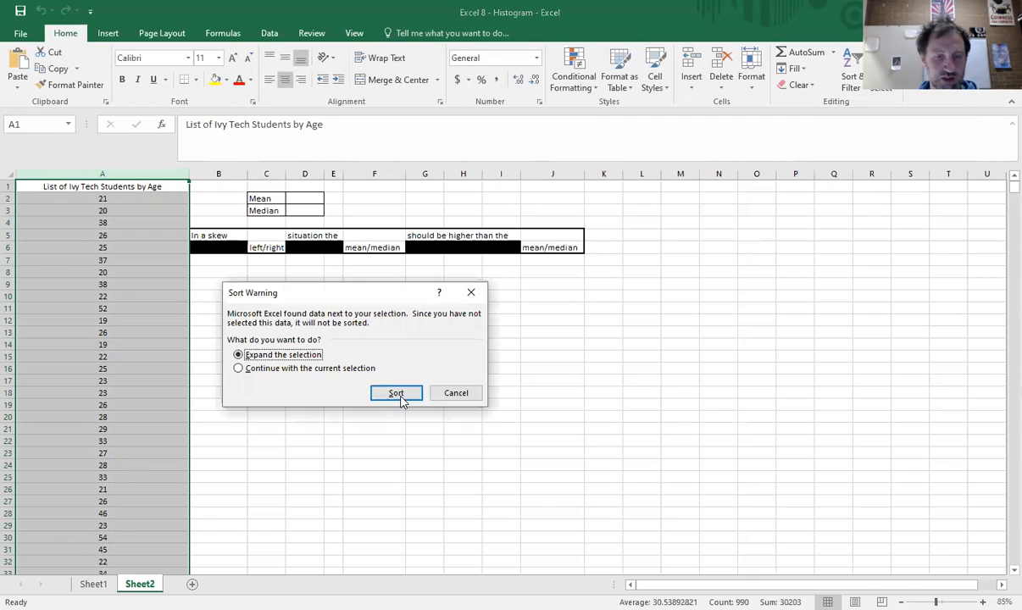
click(288, 369)
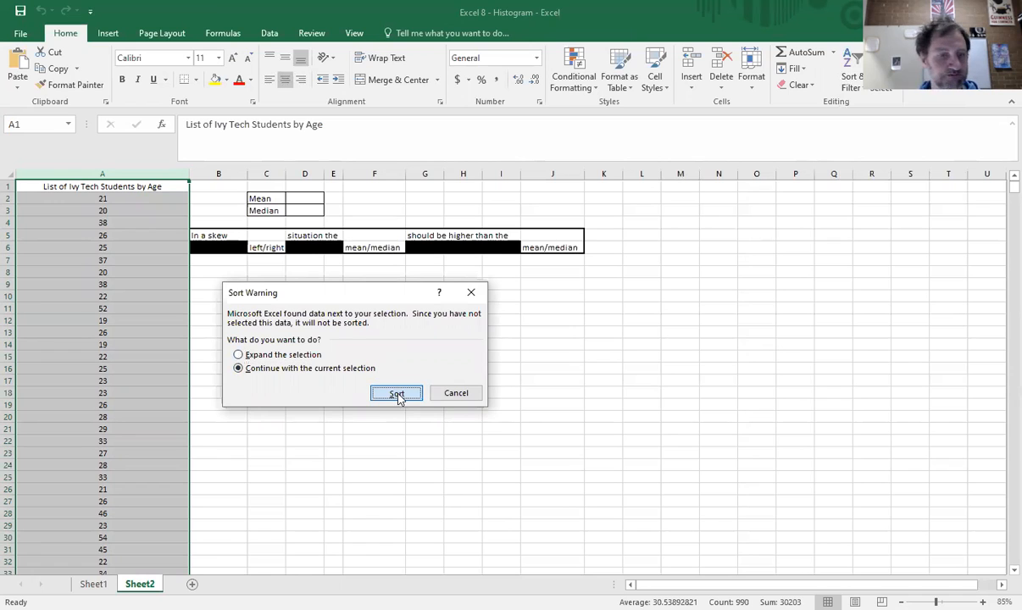
click(397, 393)
click(115, 196)
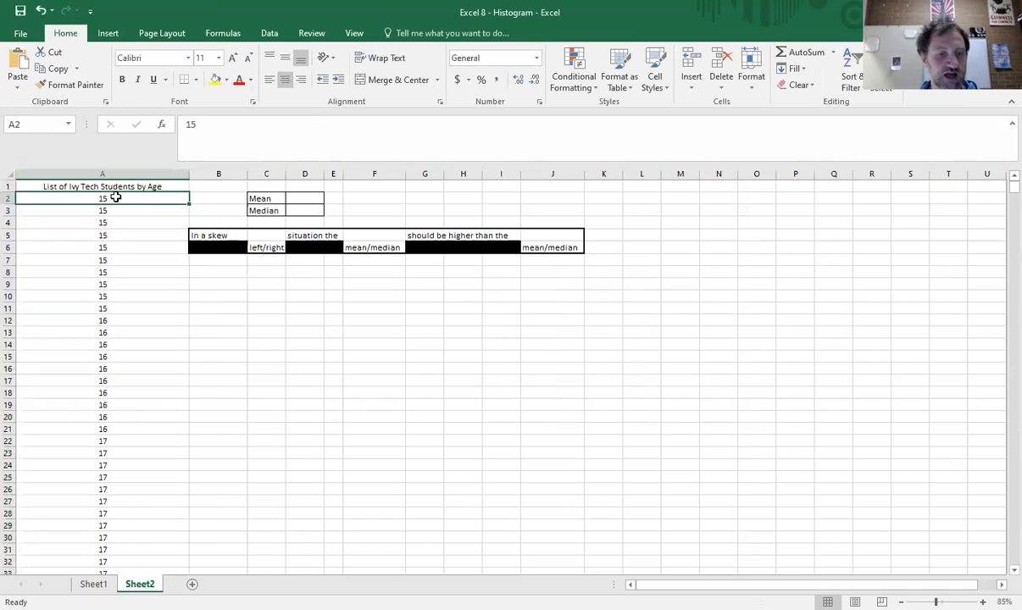
drag(115, 197, 183, 512)
click(329, 439)
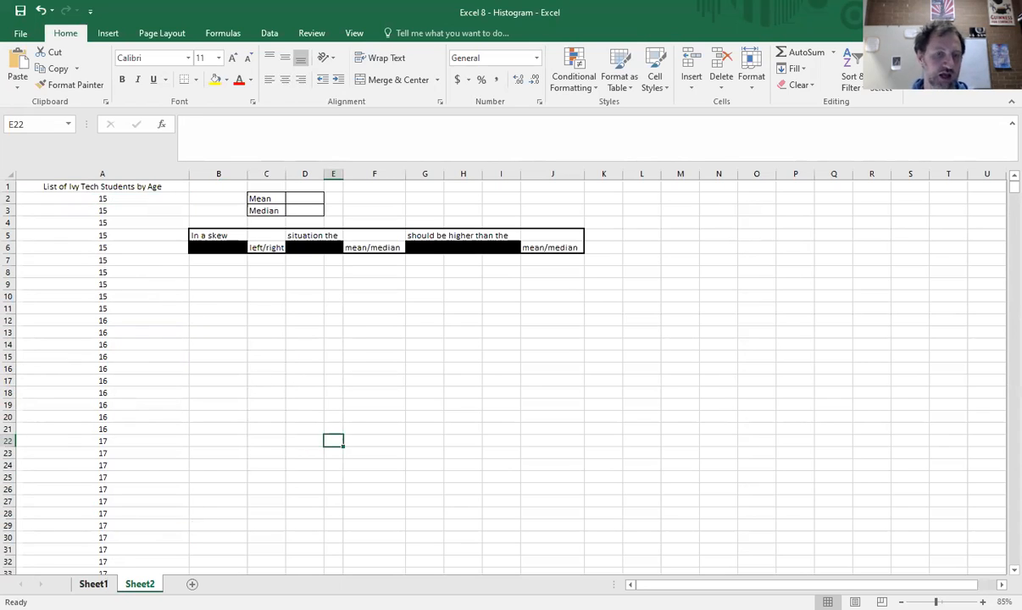
- Check the first age category on Sheet1 and select the ages 15 to 19, cells A2 to A132, on Sheet2 to count them
click(93, 583)
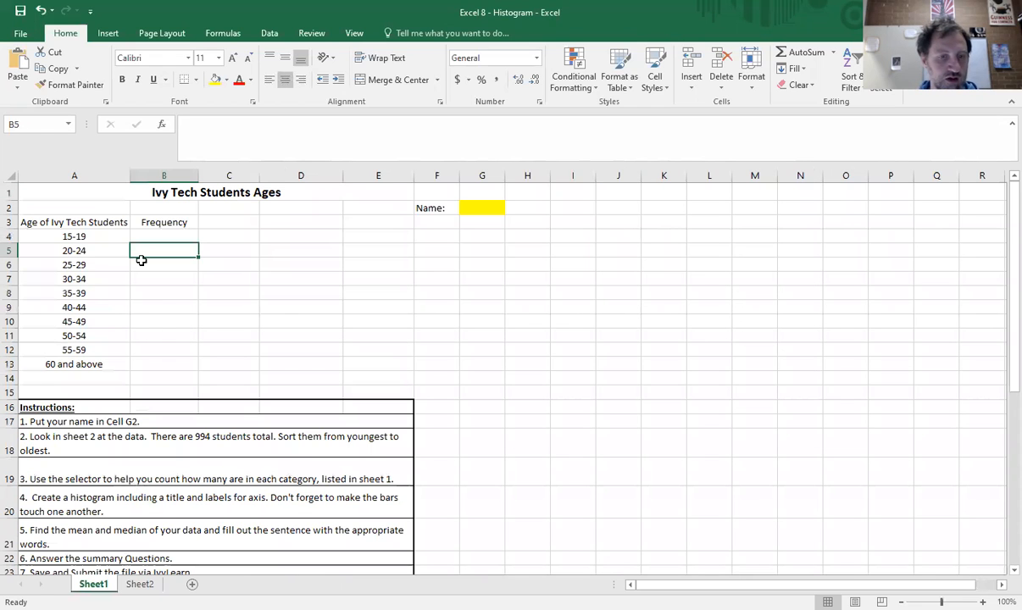
click(86, 248)
click(86, 238)
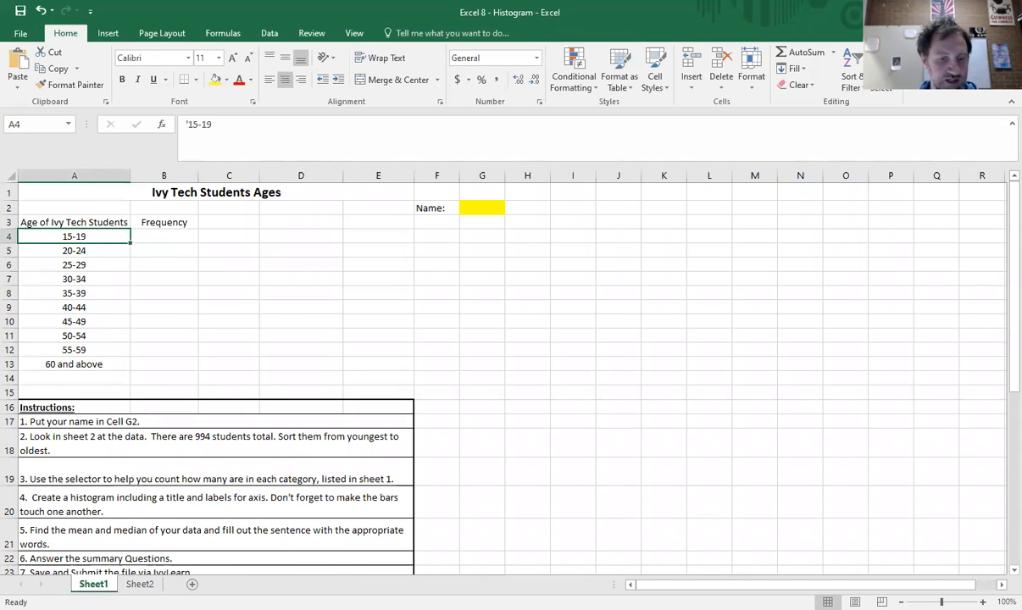
click(140, 584)
click(168, 272)
click(138, 200)
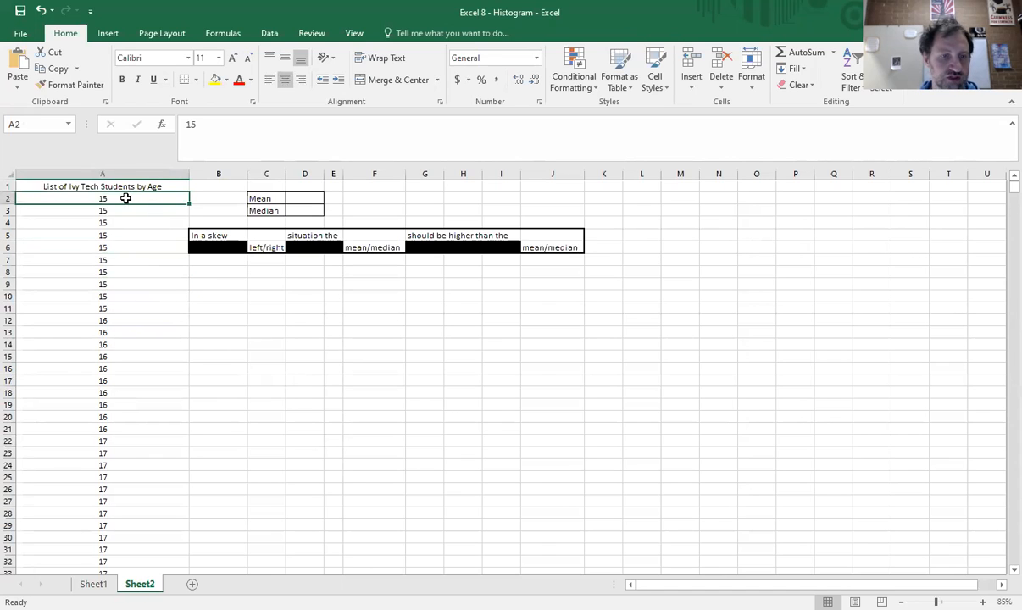
drag(110, 197, 109, 506)
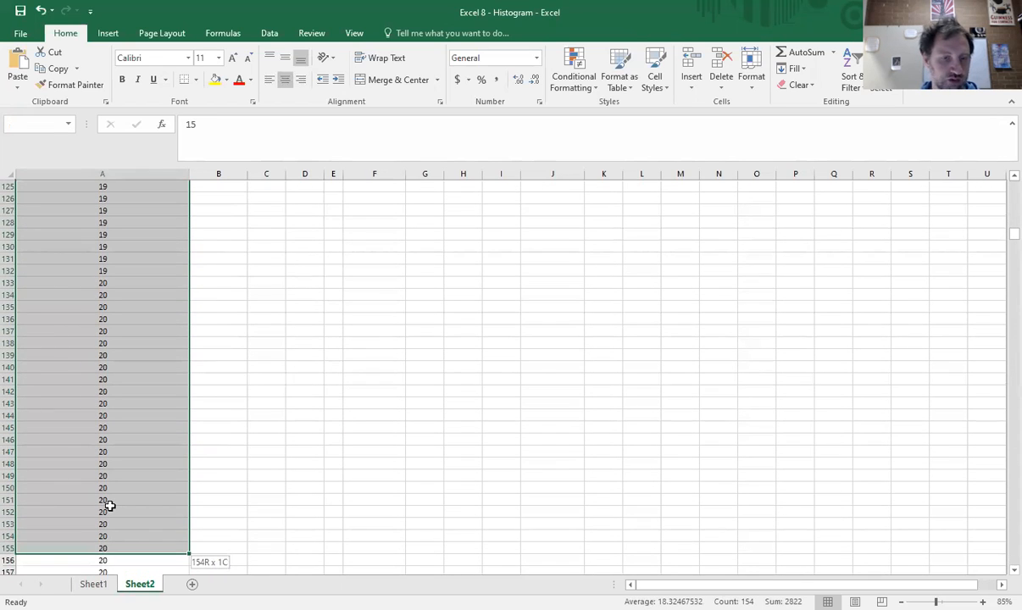
drag(109, 506, 128, 265)
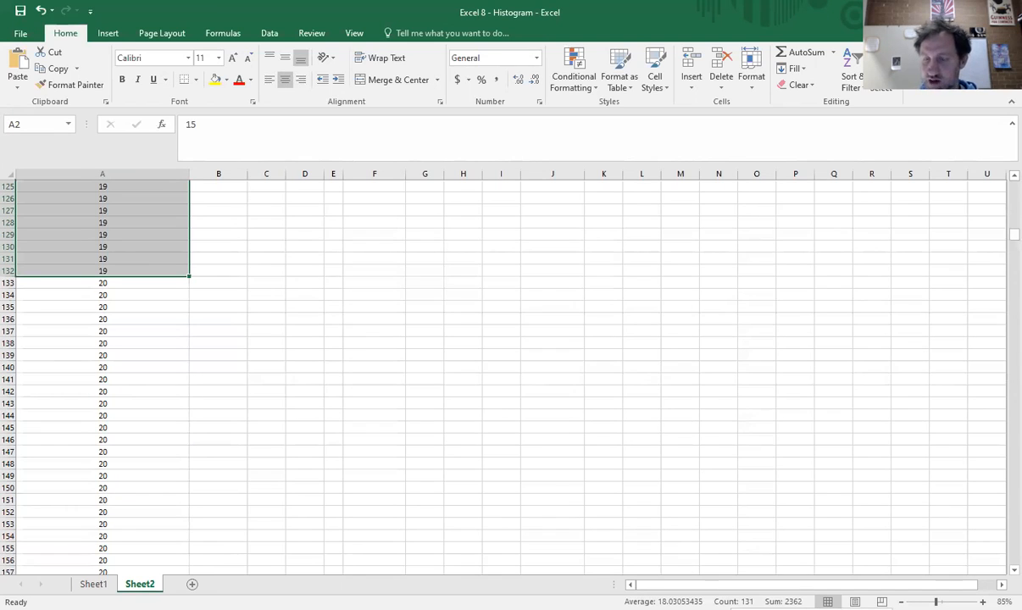
- Enter 131 as the frequency for the 15-19 age category in cell B4 of Sheet1
click(95, 583)
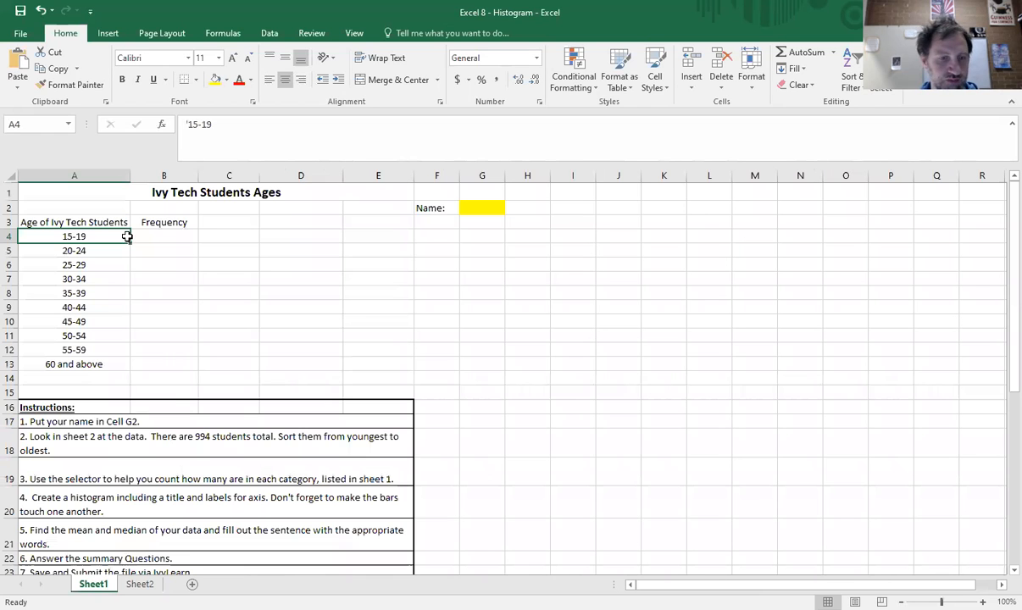
click(164, 237)
text(131)
key(Return)
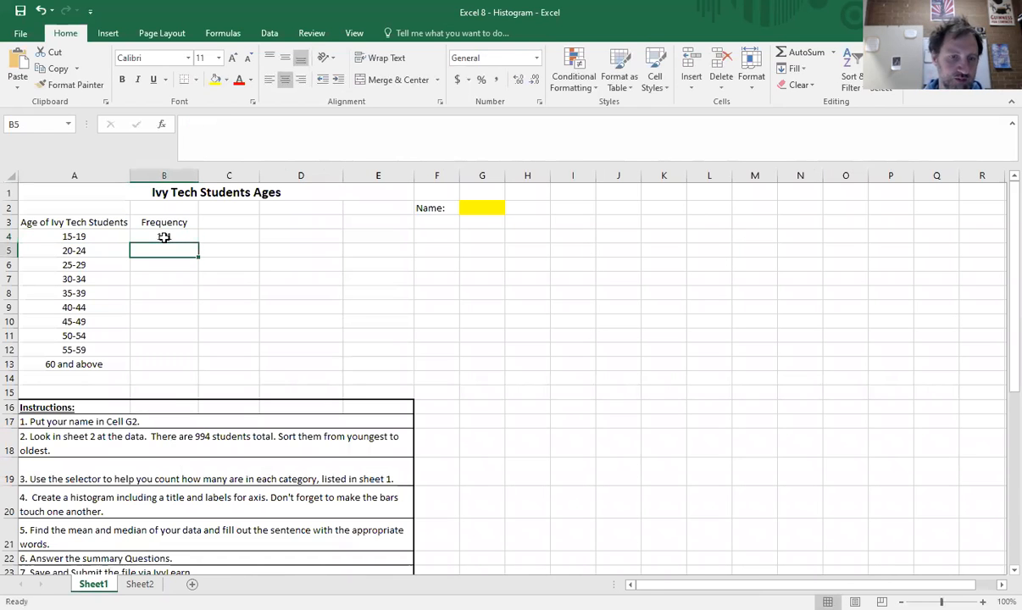
click(179, 351)
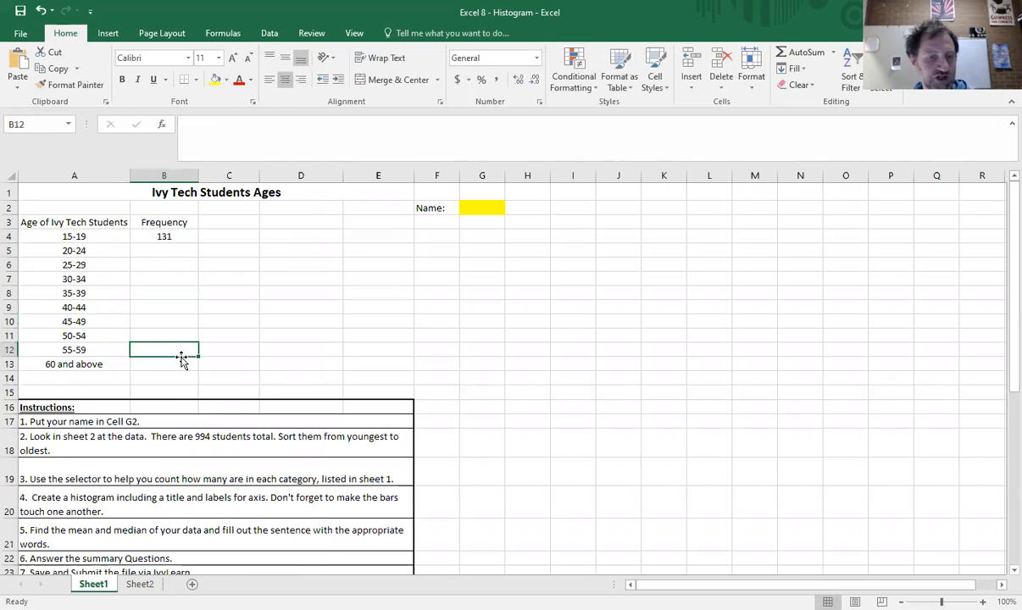
click(180, 371)
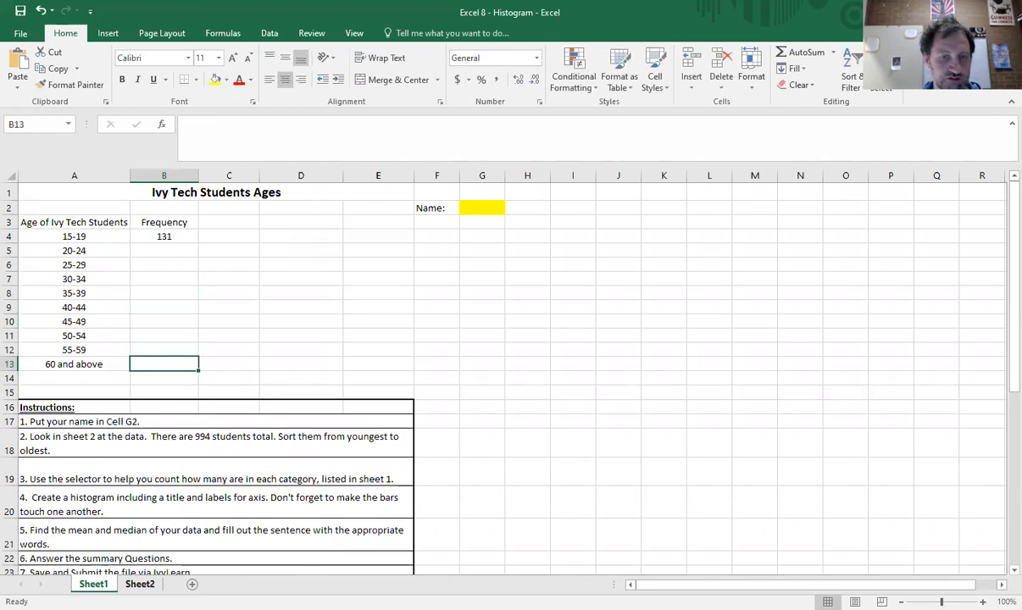
- Add a new blank worksheet after Sheet2
key(ctrl+Page_Down)
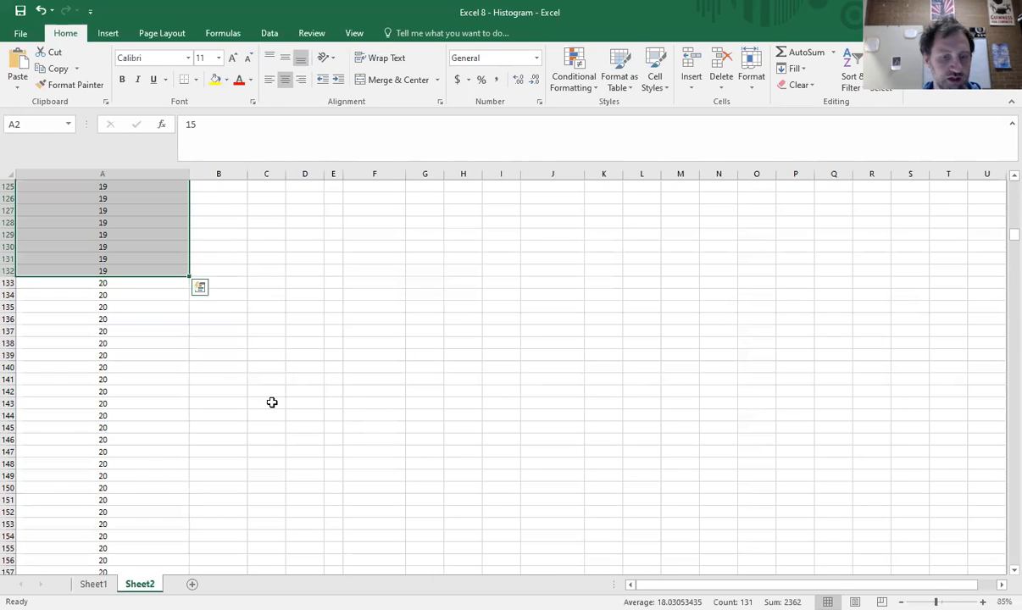
click(266, 402)
click(191, 584)
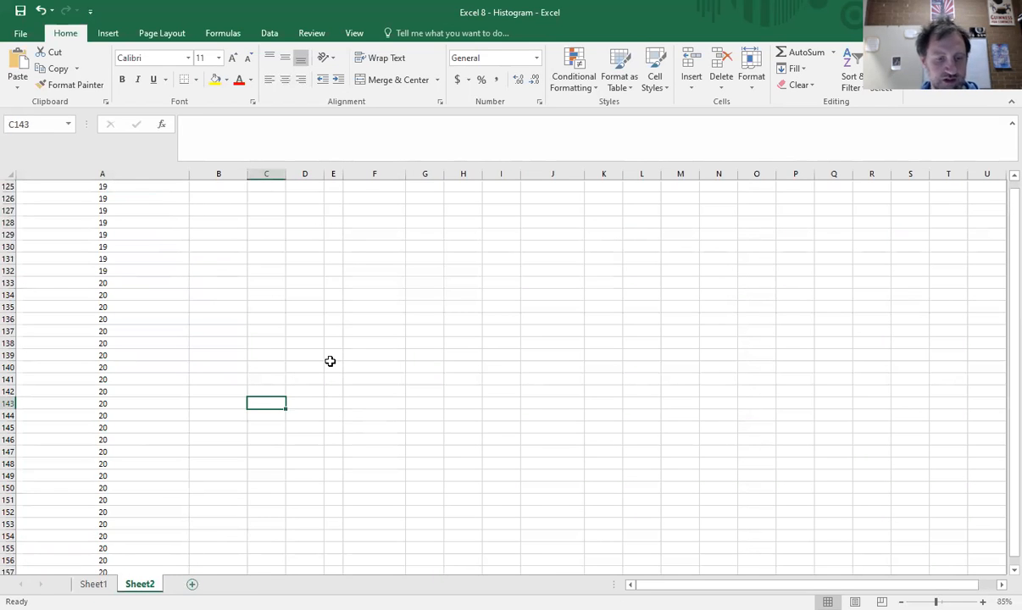
click(130, 256)
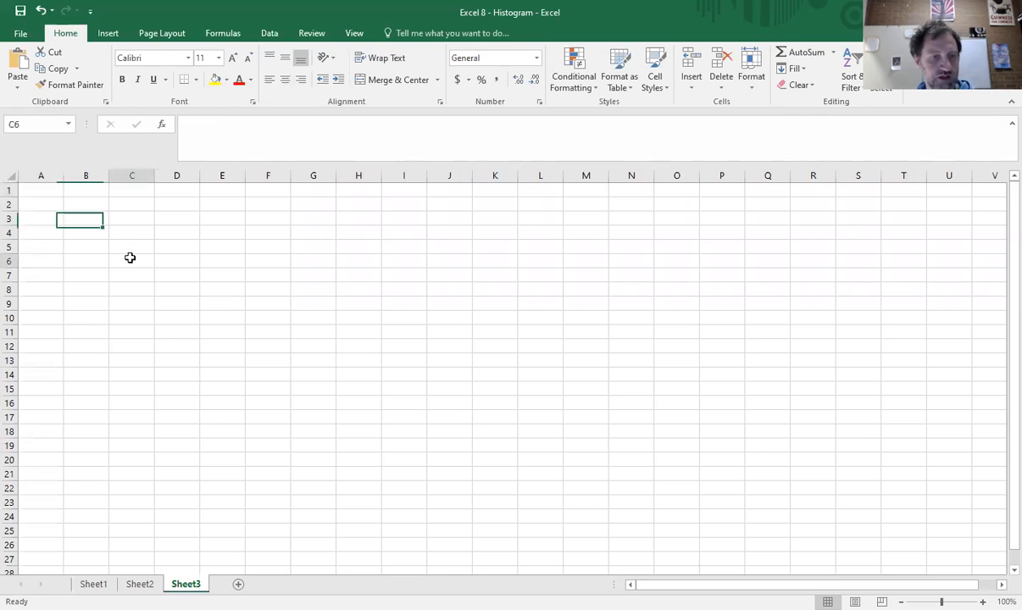
ctrl+scroll(129, 257, up, 6)
click(153, 262)
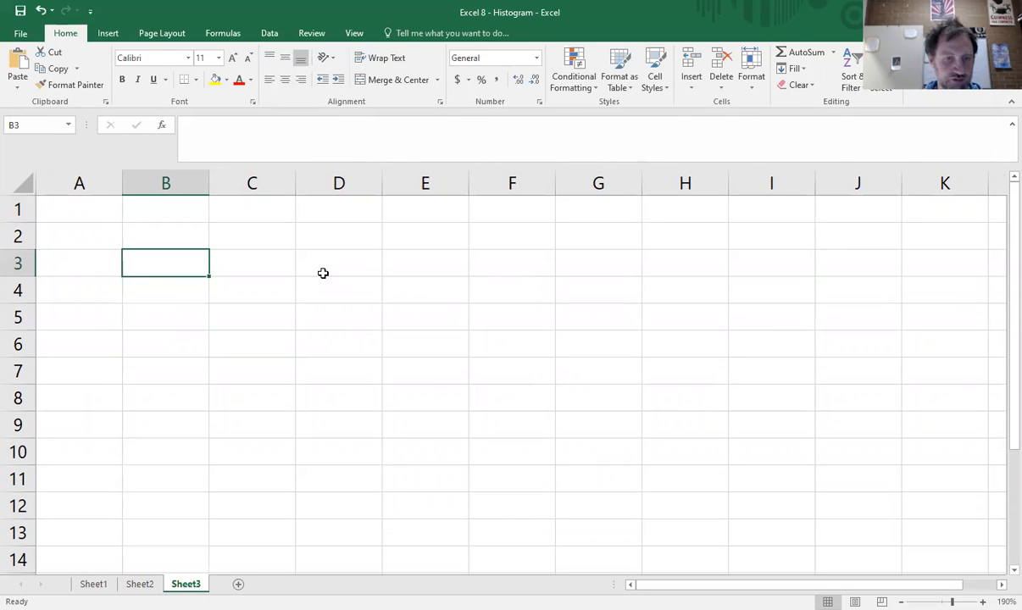
click(178, 237)
text(10-12)
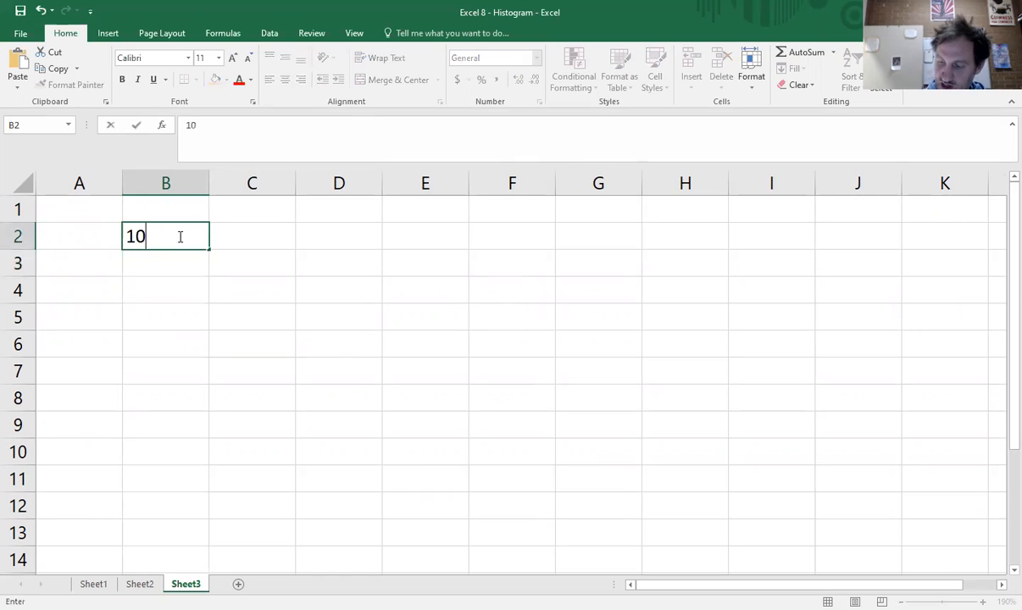
key(Return)
text(13)
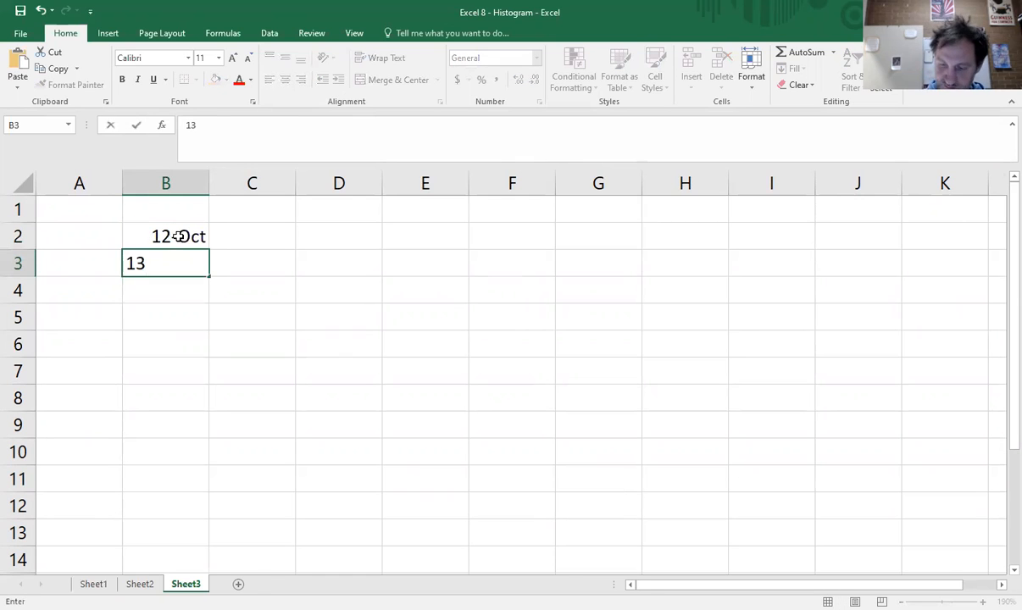
click(178, 236)
key(Delete)
key(Down)
key(Delete)
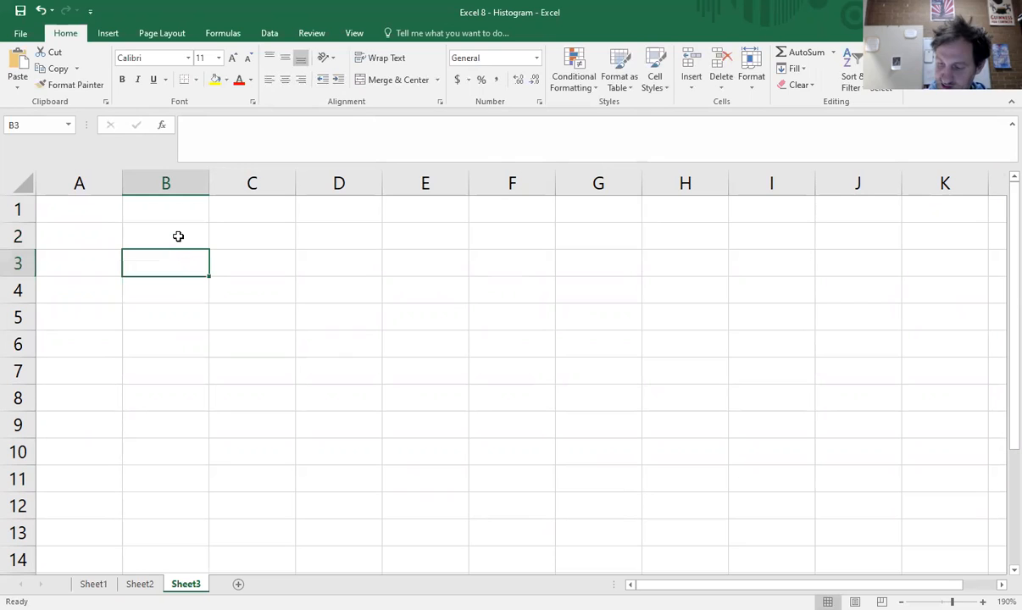
- Enter the age ranges 20-25, 26-30, 31-35 and 36-40 in cells B3 to B6 of Sheet3
text(20-25)
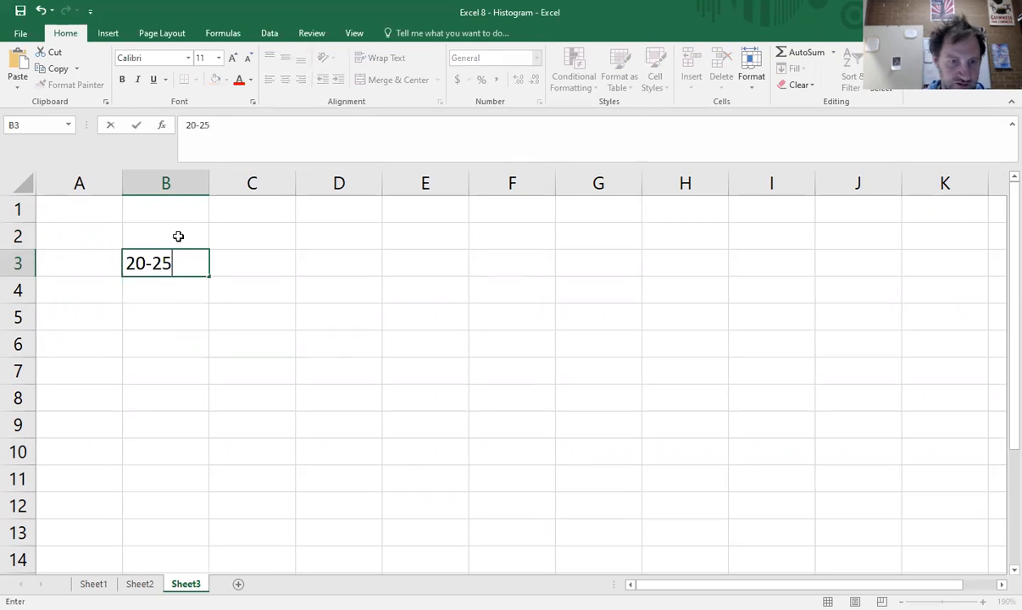
key(Return)
text(26-)
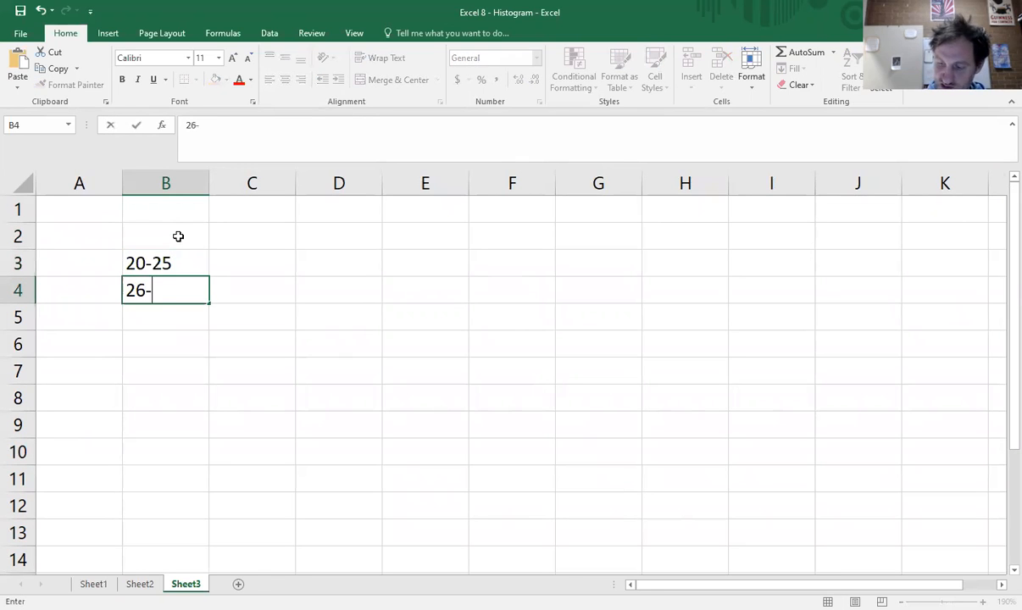
text(30)
key(Return)
text(31-)
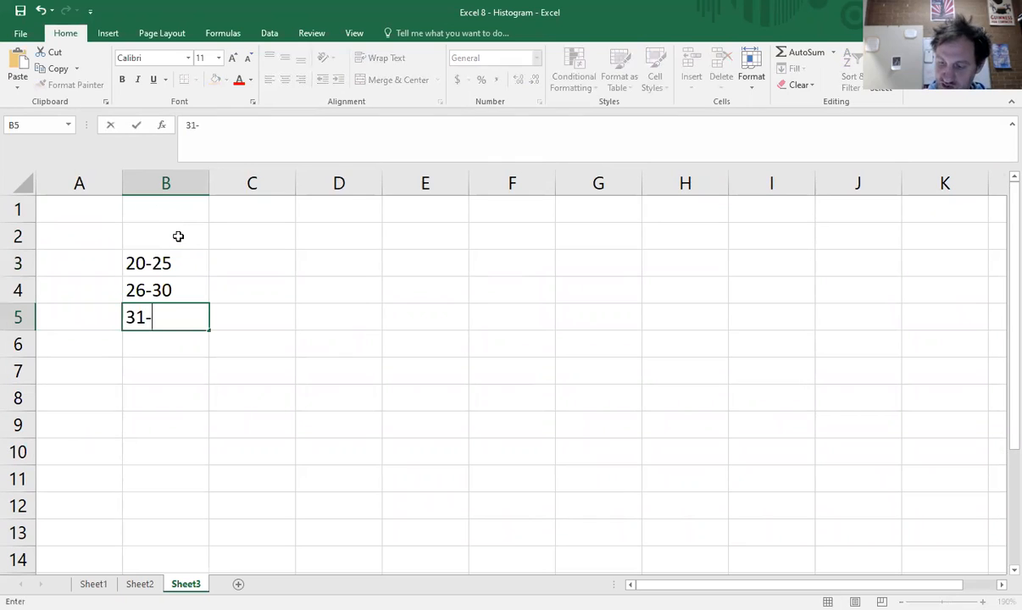
text(35)
key(Return)
text(36-)
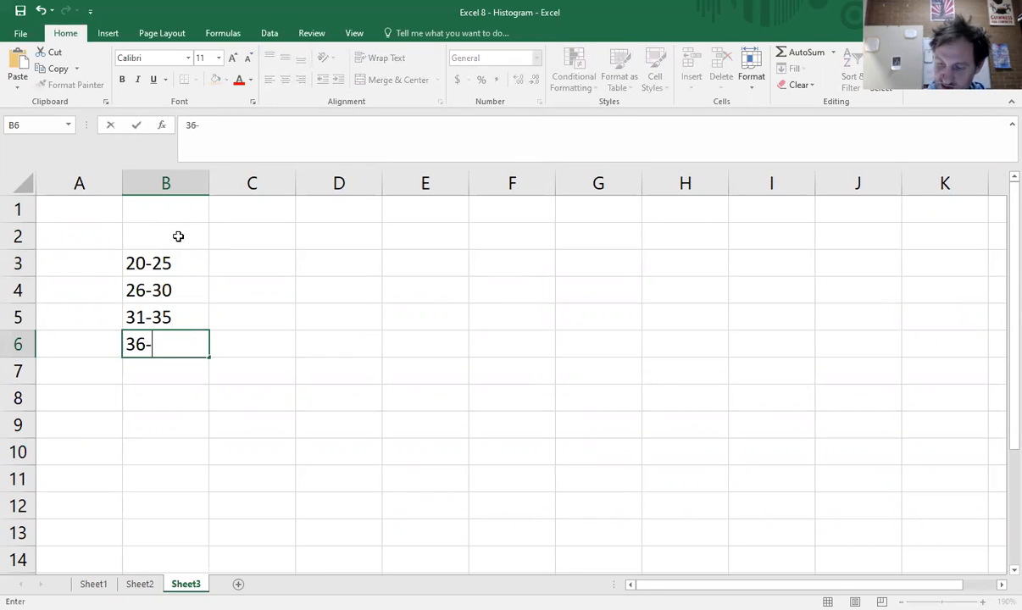
text(40)
key(Tab)
- Enter the frequencies 45, 89, 54 and 12 in cells C3 to C6 beside the age ranges
key(Down)
key(Up)
key(Up)
key(Up)
key(Up)
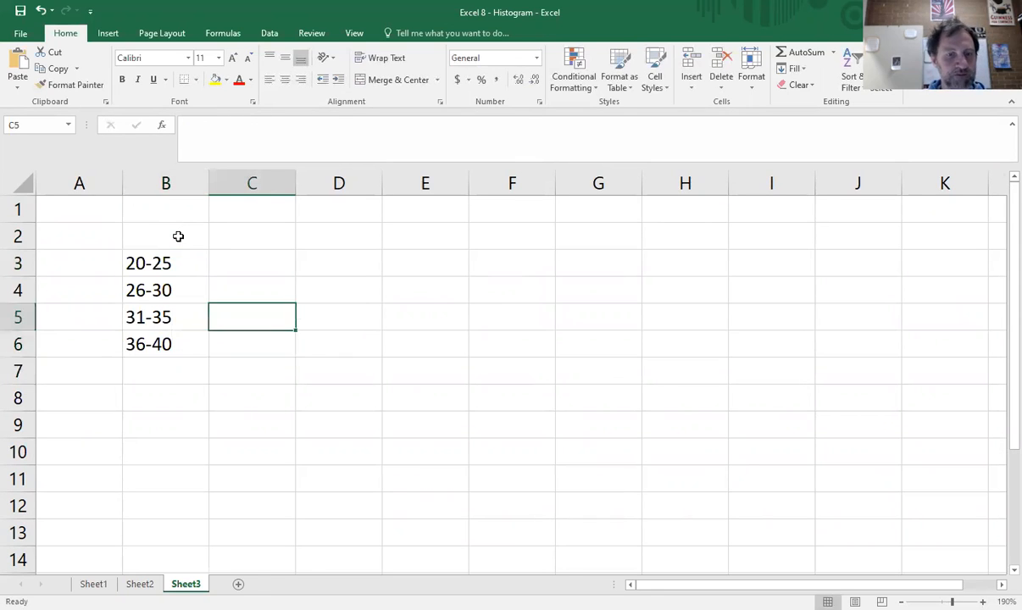
text(45)
key(Return)
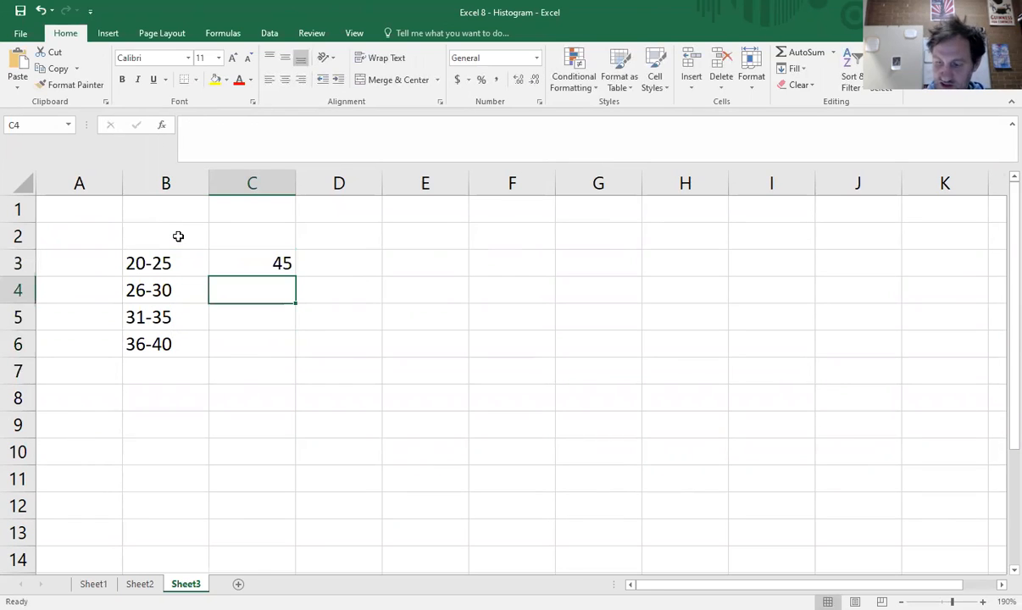
text(89)
key(Return)
text(54)
key(Return)
text(12)
key(Return)
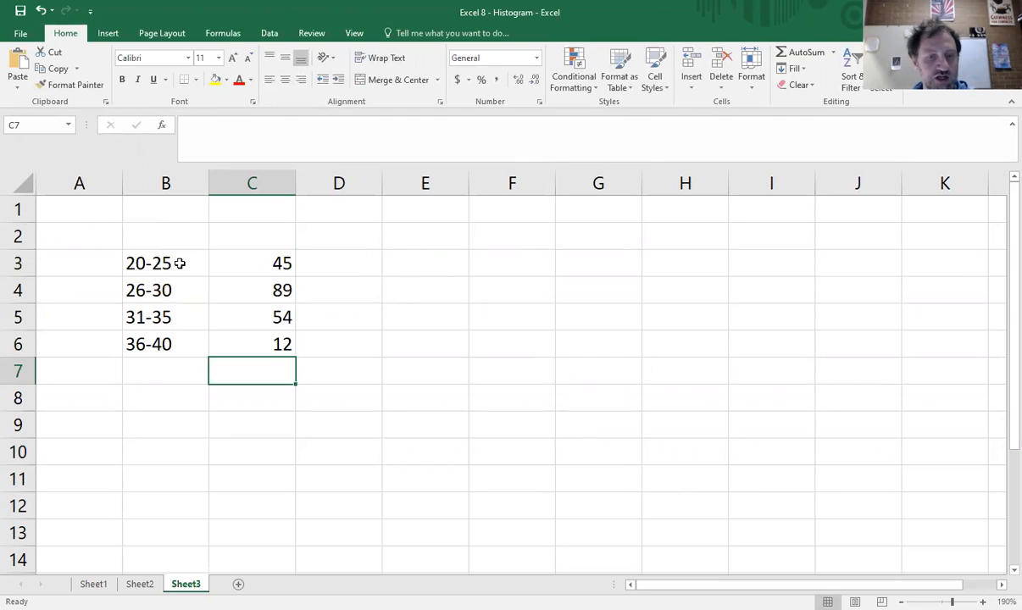
- Insert a clustered column chart from the age ranges and frequencies in B3:C6
drag(180, 263, 270, 345)
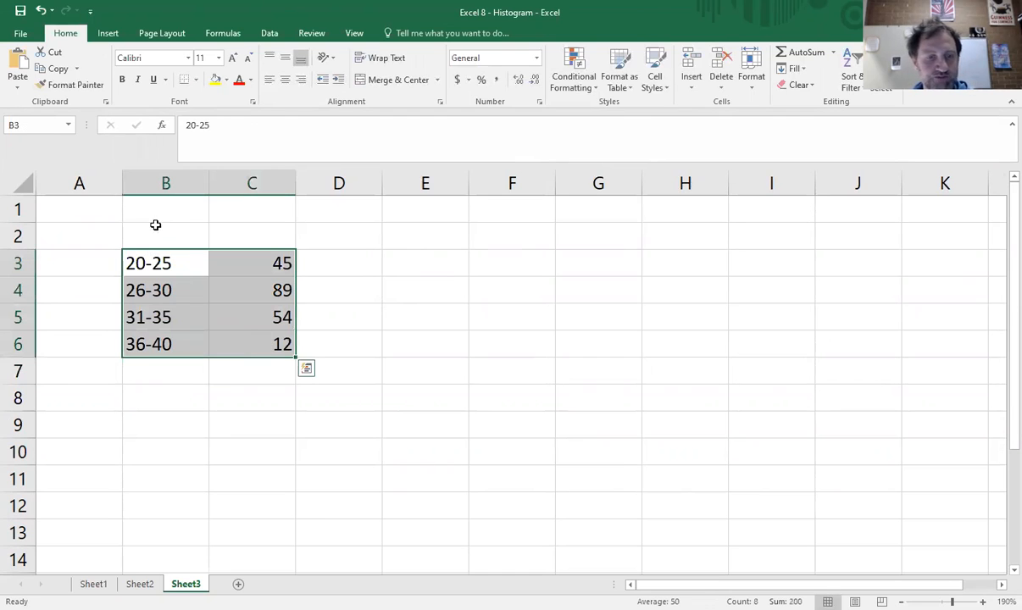
key(ctrl+Home)
shift+click(645, 462)
drag(196, 263, 258, 351)
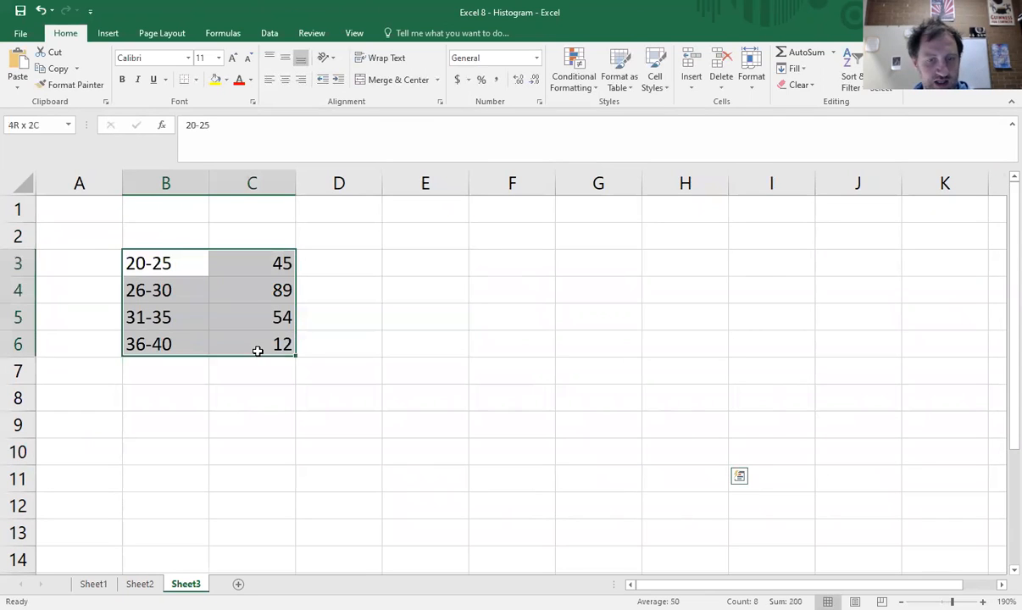
click(108, 34)
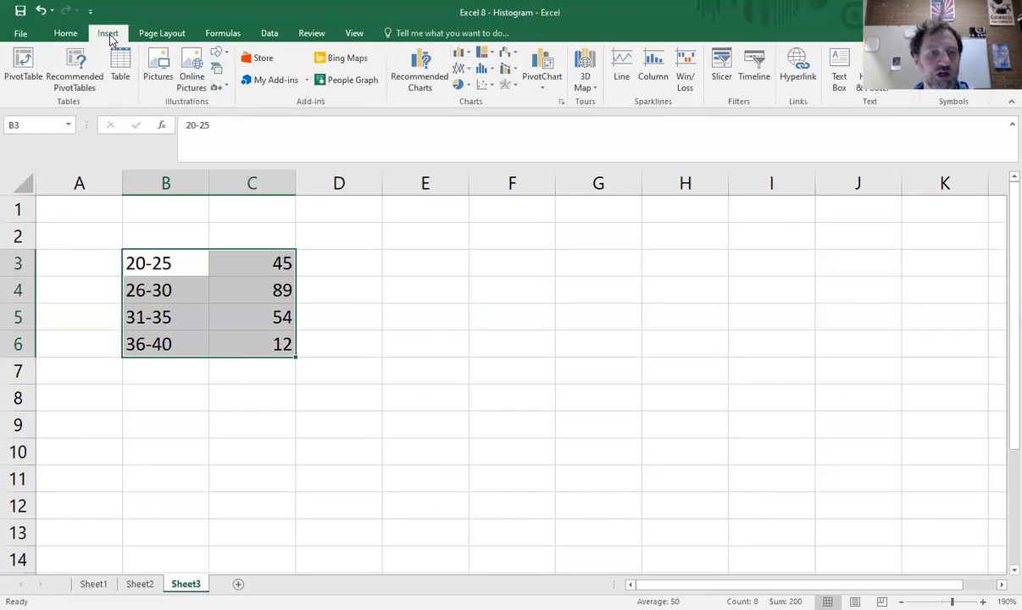
click(463, 55)
click(467, 93)
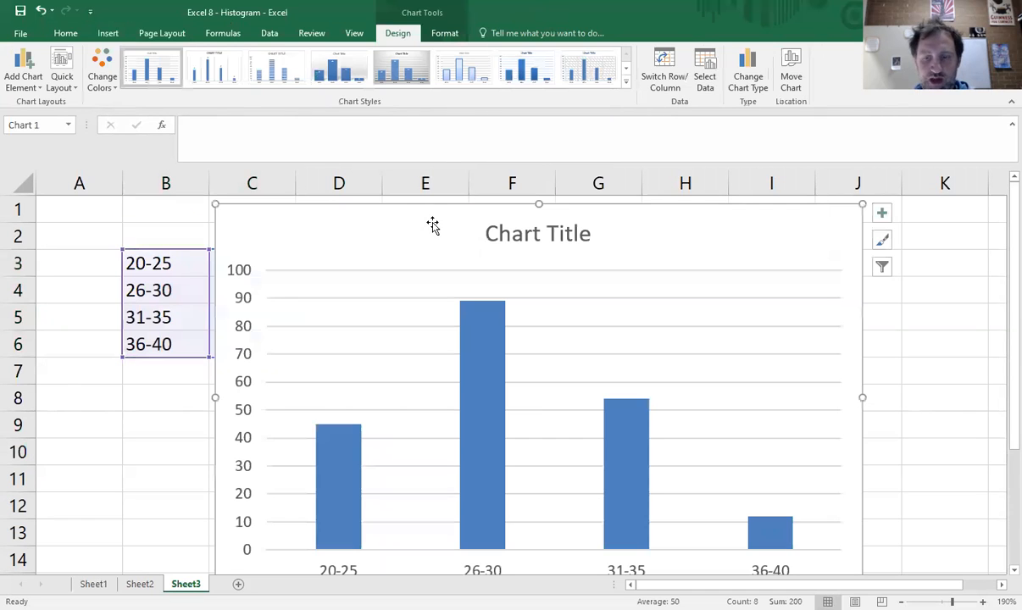
ctrl+scroll(440, 251, down, 2)
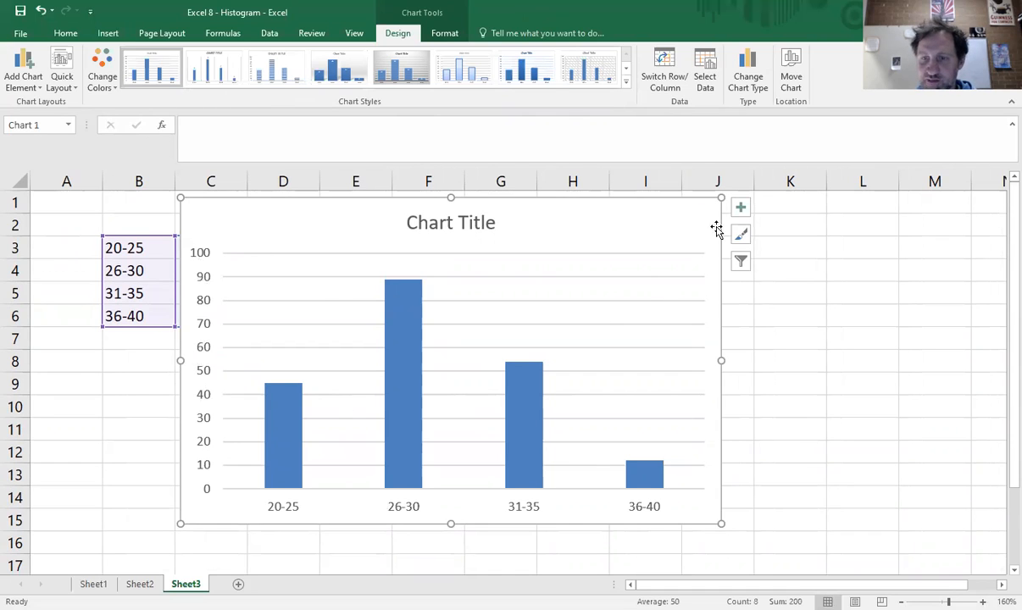
- Add axis titles to the column chart and set the vertical axis title to "Number of People"
click(740, 208)
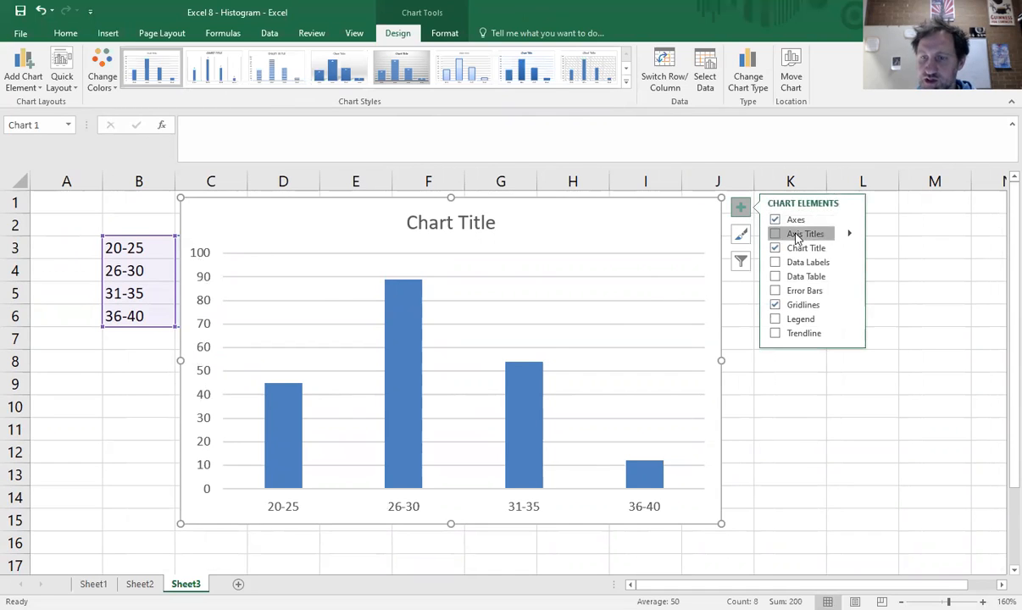
click(797, 237)
click(208, 343)
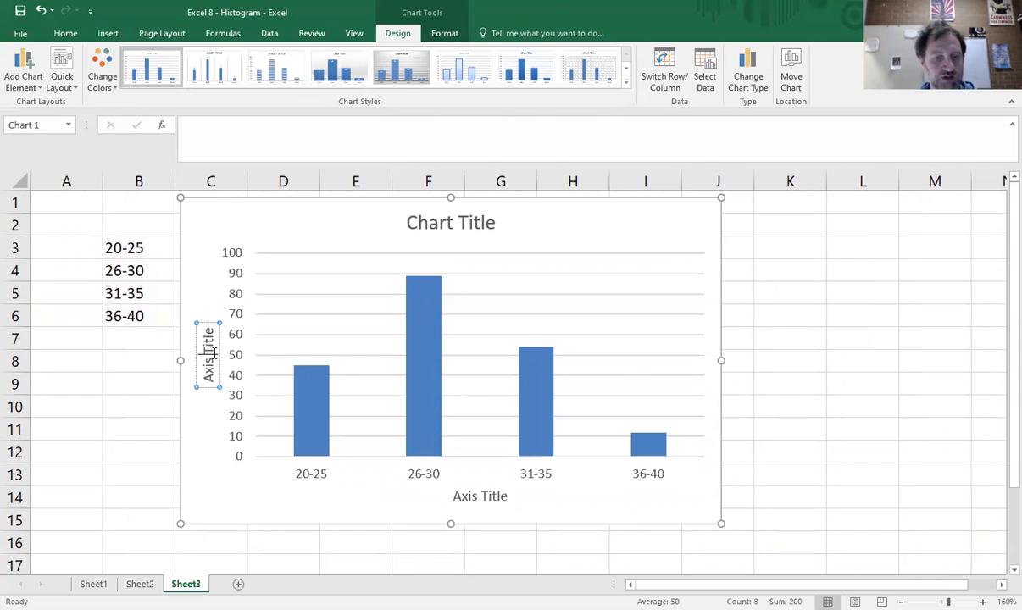
triple_click(211, 351)
text(Number of People)
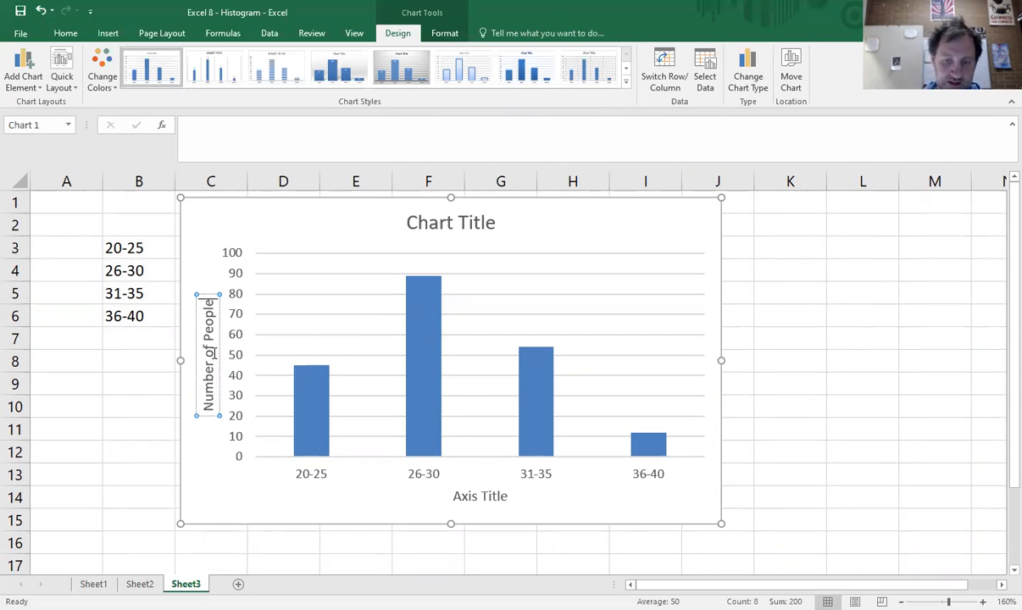
- Set the chart's horizontal axis title to "Age Range"
click(466, 496)
triple_click(479, 496)
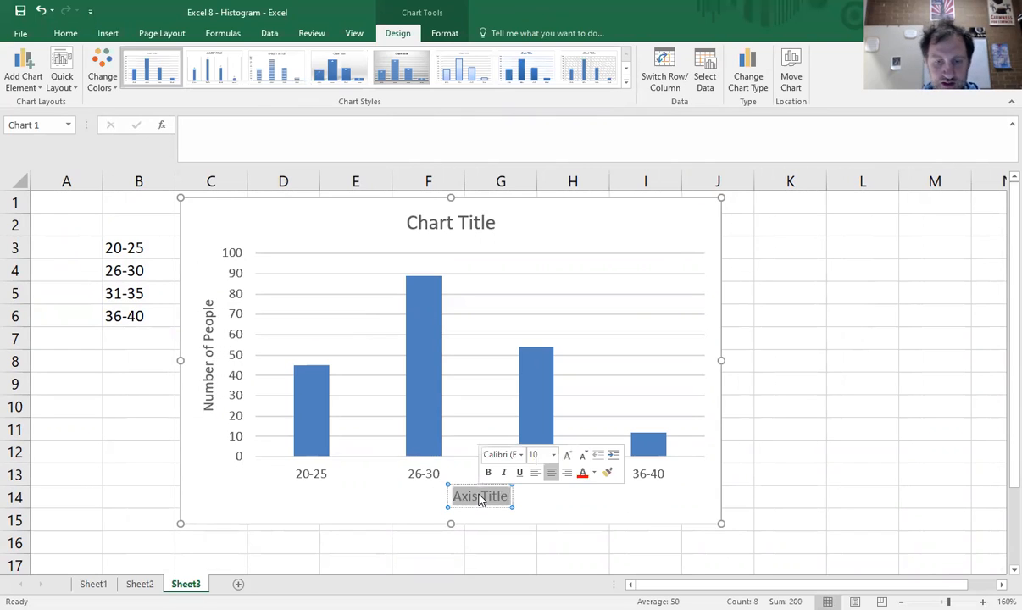
text(Age Range)
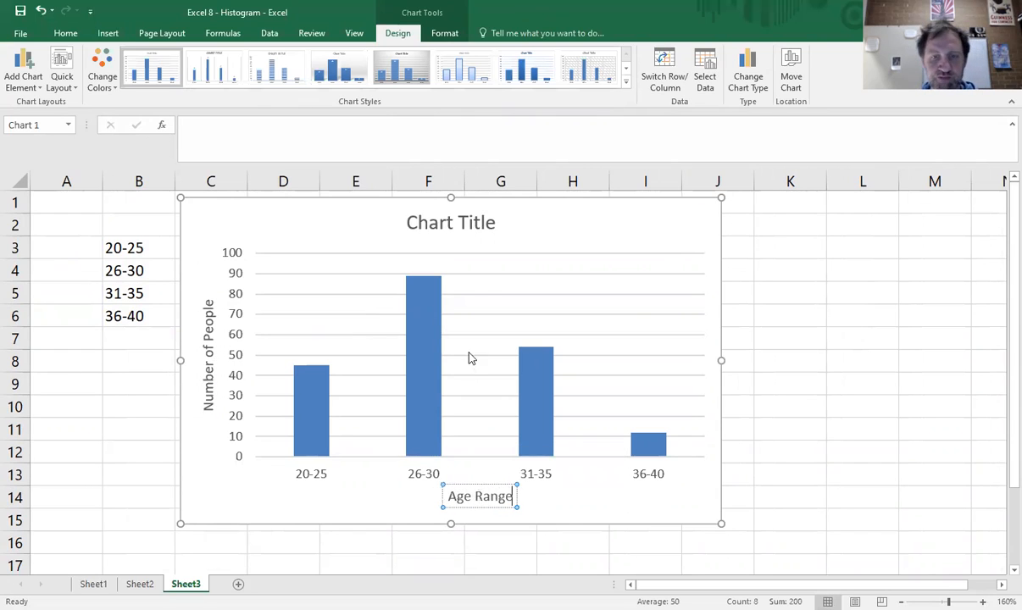
click(475, 231)
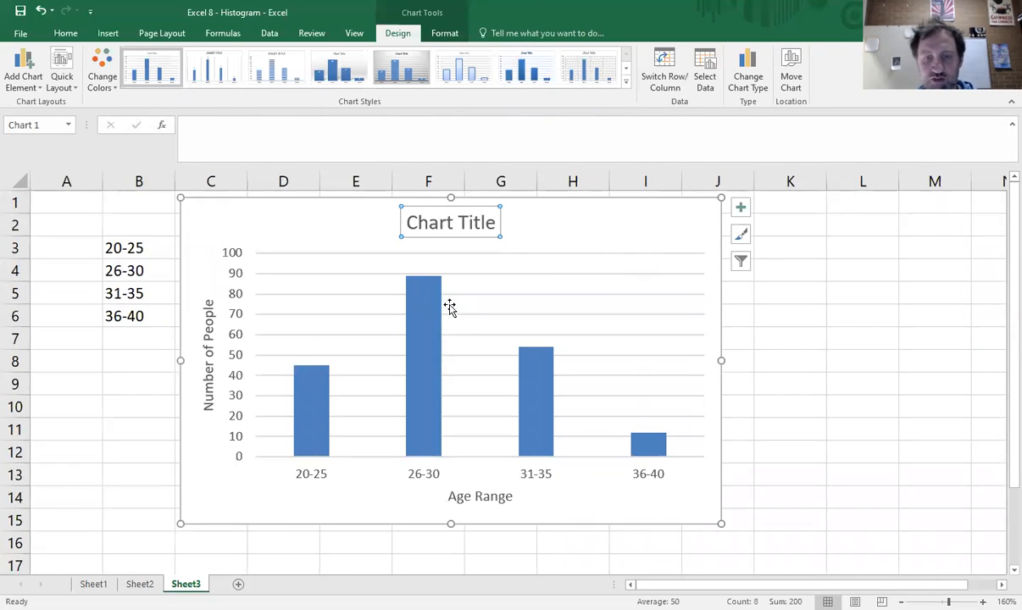
- Set the gap width of the chart's data series to 0% to make the columns touch like a histogram
mouse_move(428, 298)
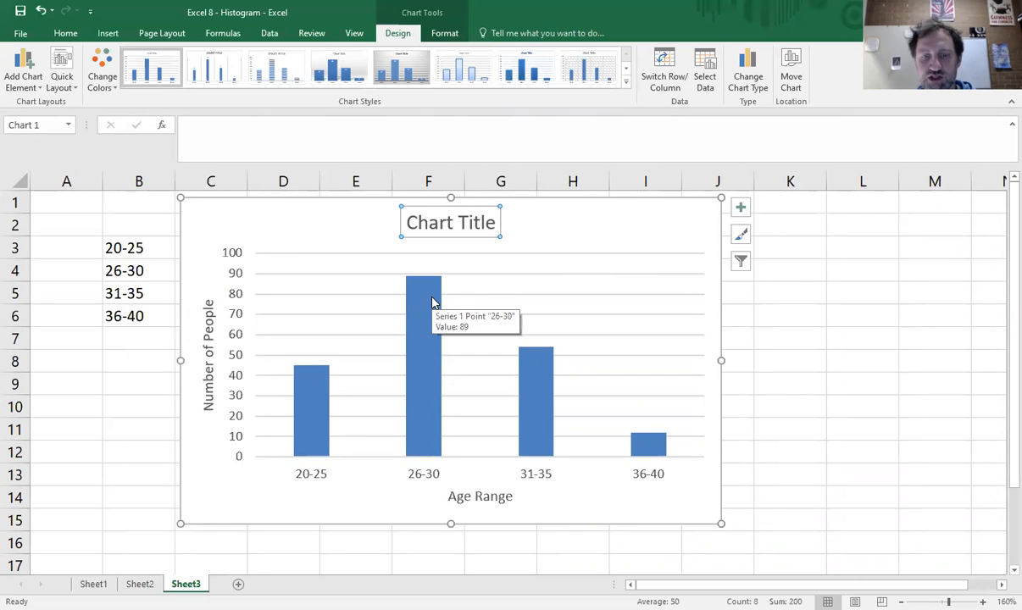
right_click(428, 415)
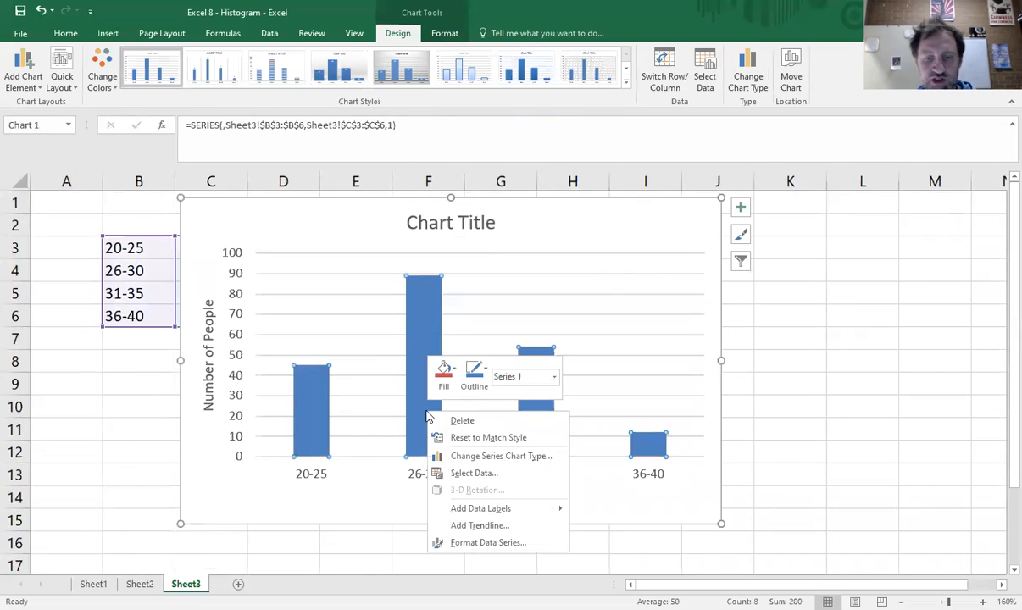
click(498, 543)
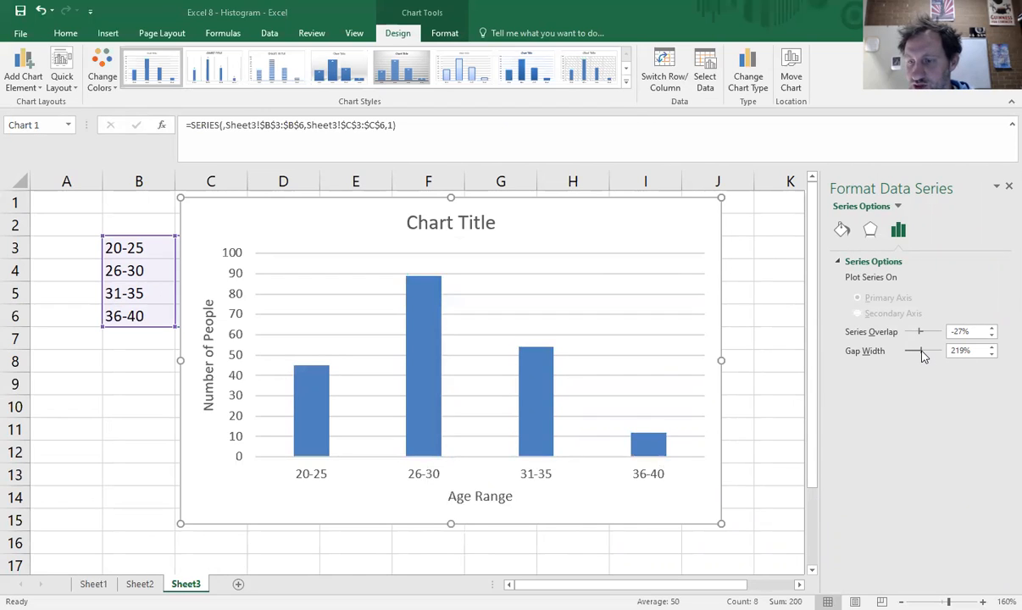
drag(922, 355, 835, 358)
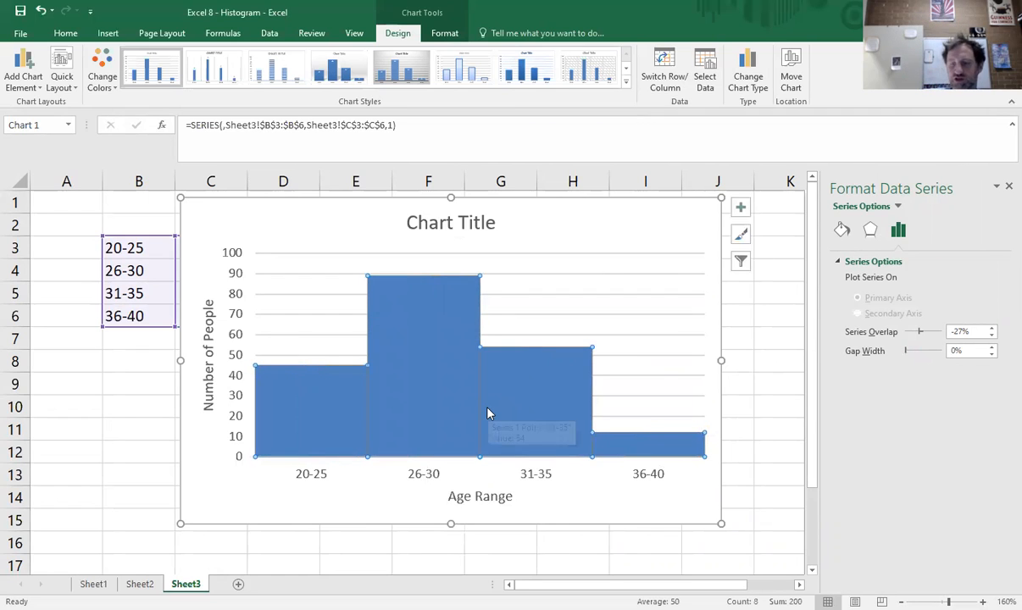
click(758, 401)
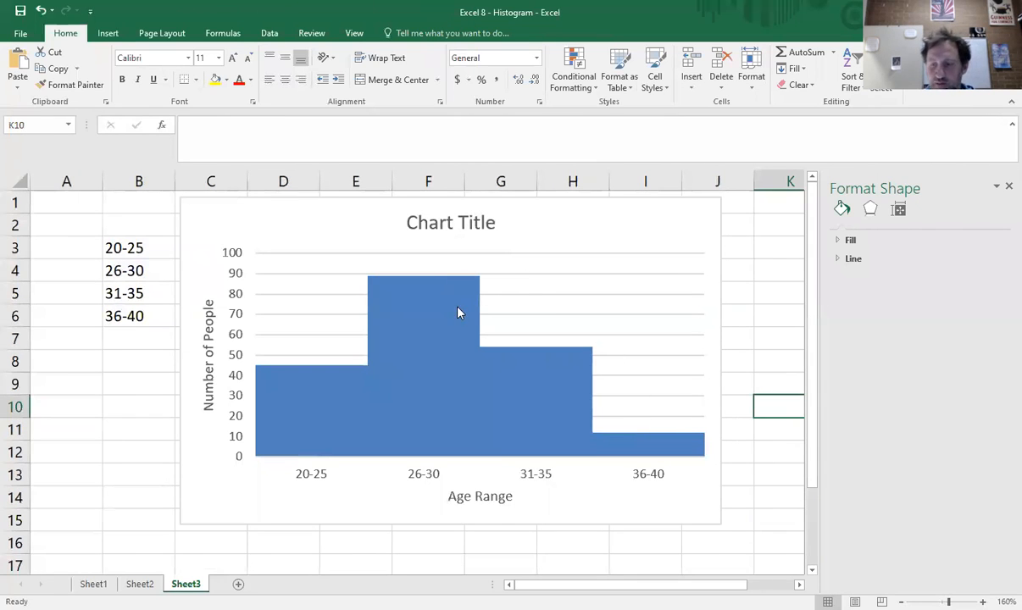
mouse_move(463, 291)
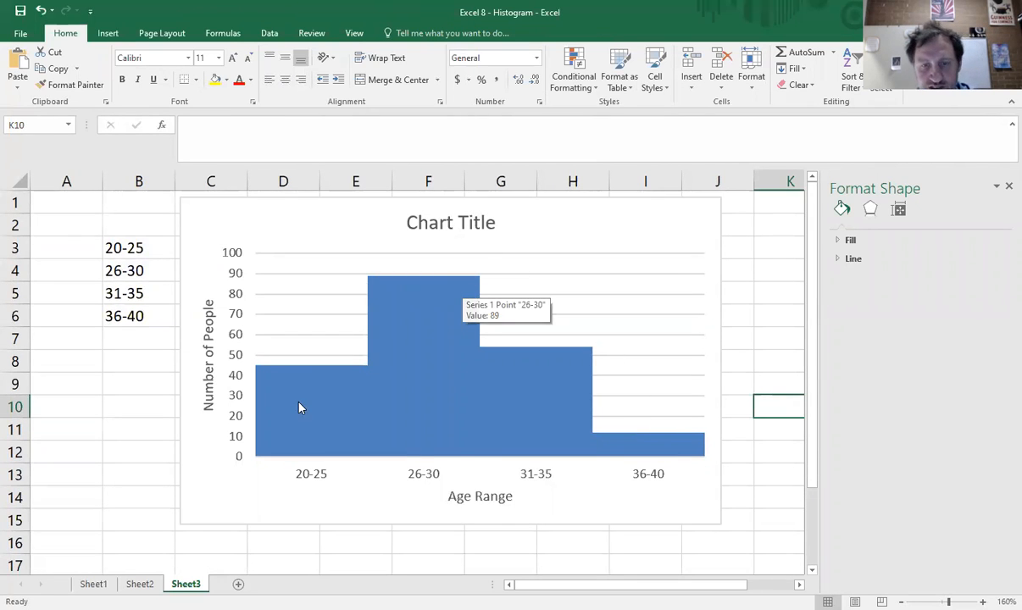
mouse_move(336, 430)
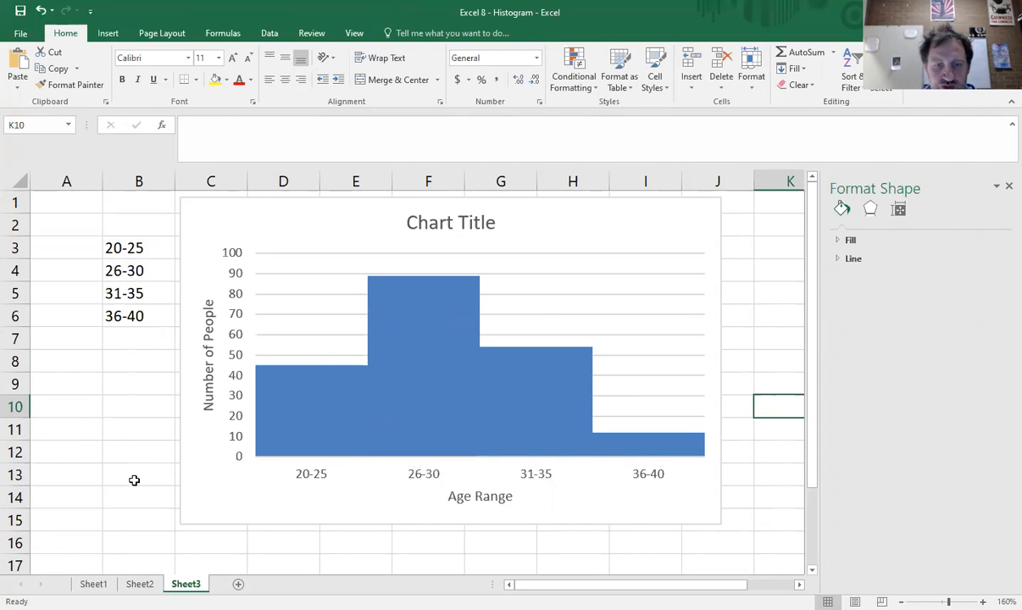
- Add the age range 41-45 in B7 with frequency 3 in C7, moving the chart aside to expose column C
click(125, 335)
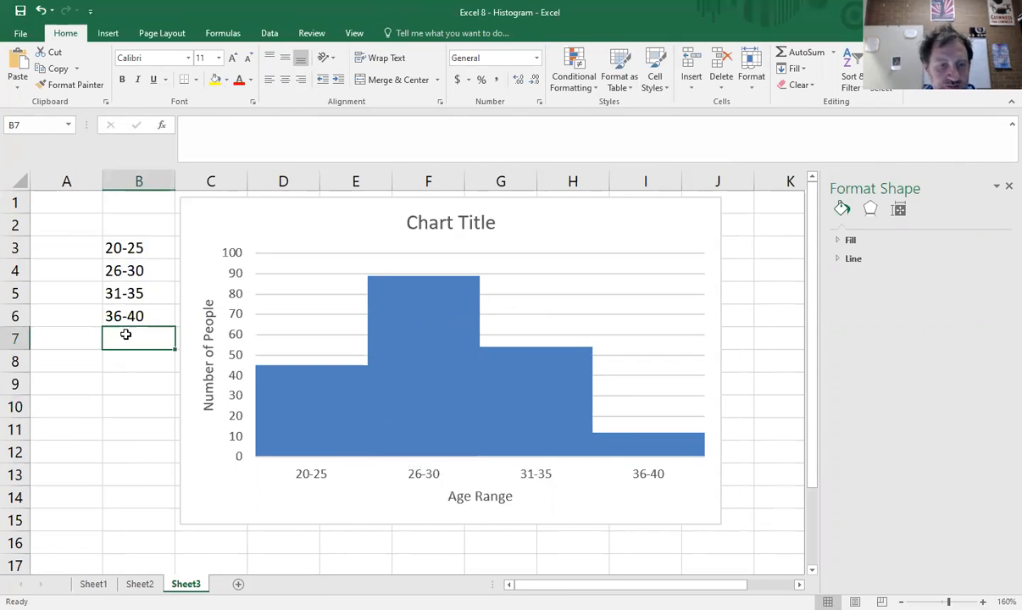
text(41-45)
key(Return)
drag(198, 205, 321, 294)
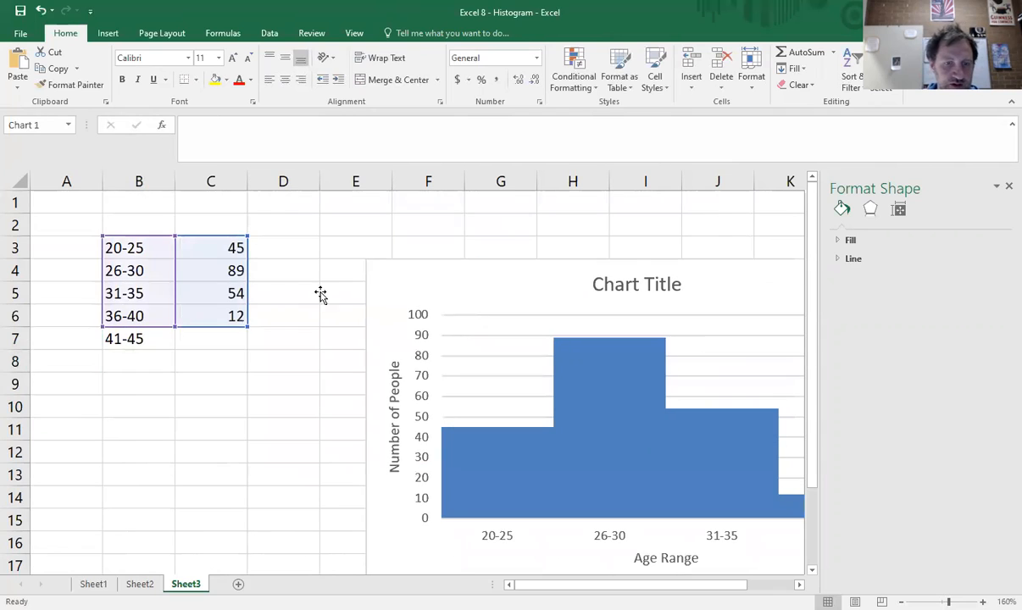
click(236, 339)
text(3)
key(Return)
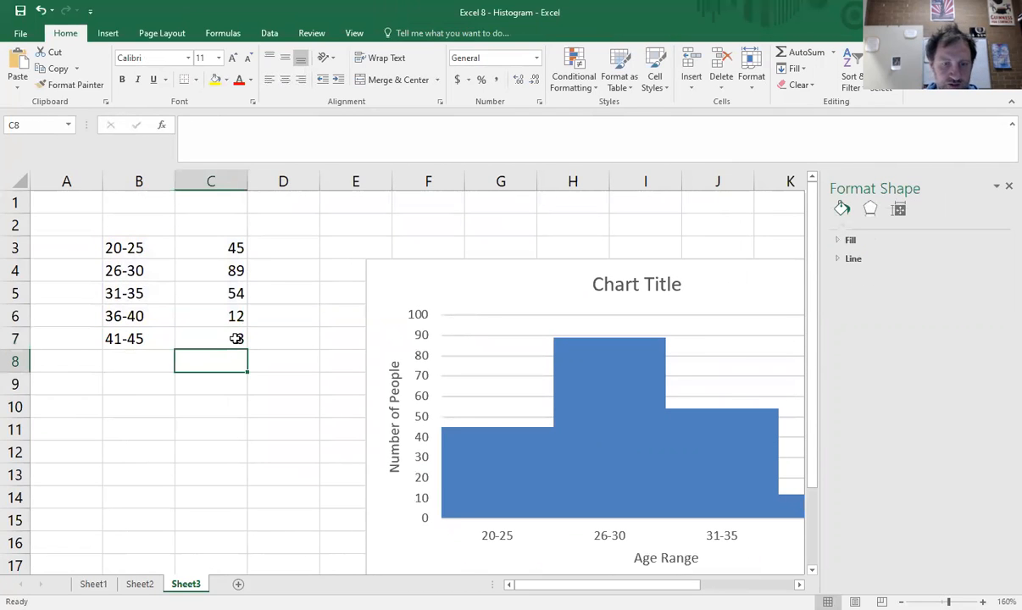
- Extend the chart's value and category ranges to include row 7, and move the chart over column C beside the age ranges
drag(520, 261, 412, 229)
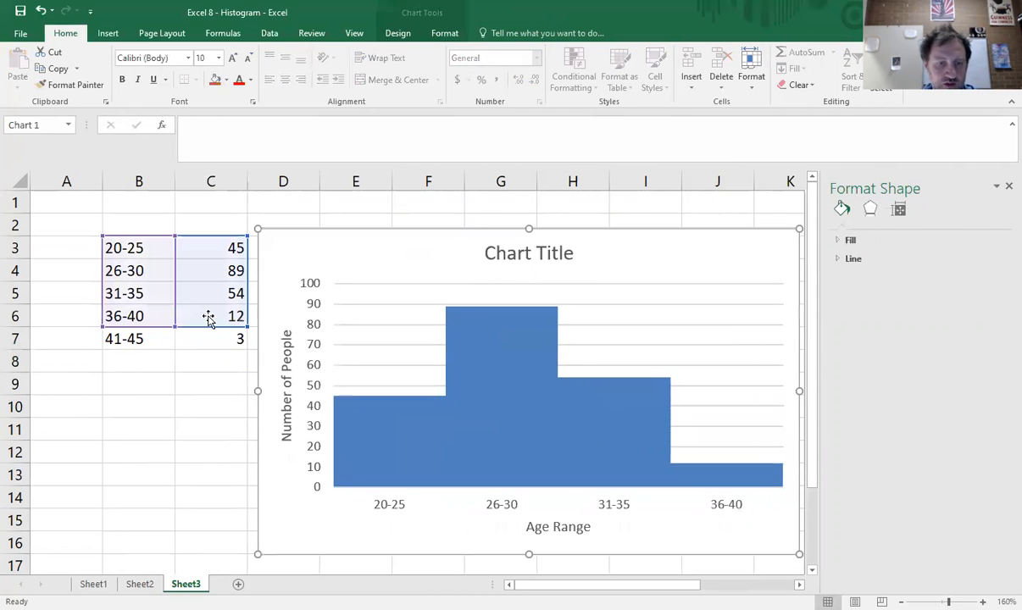
click(249, 319)
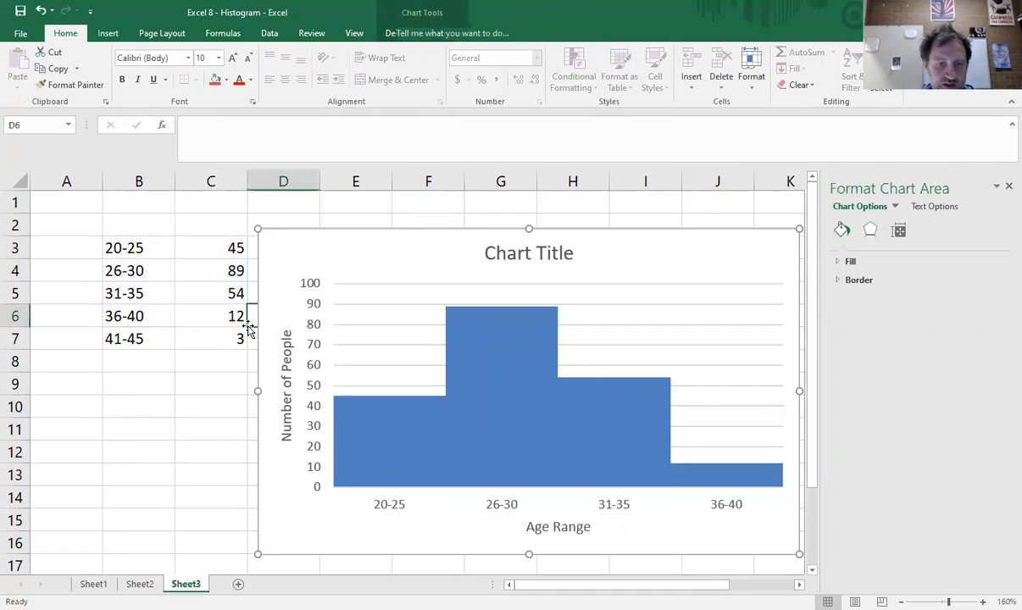
click(148, 250)
click(471, 387)
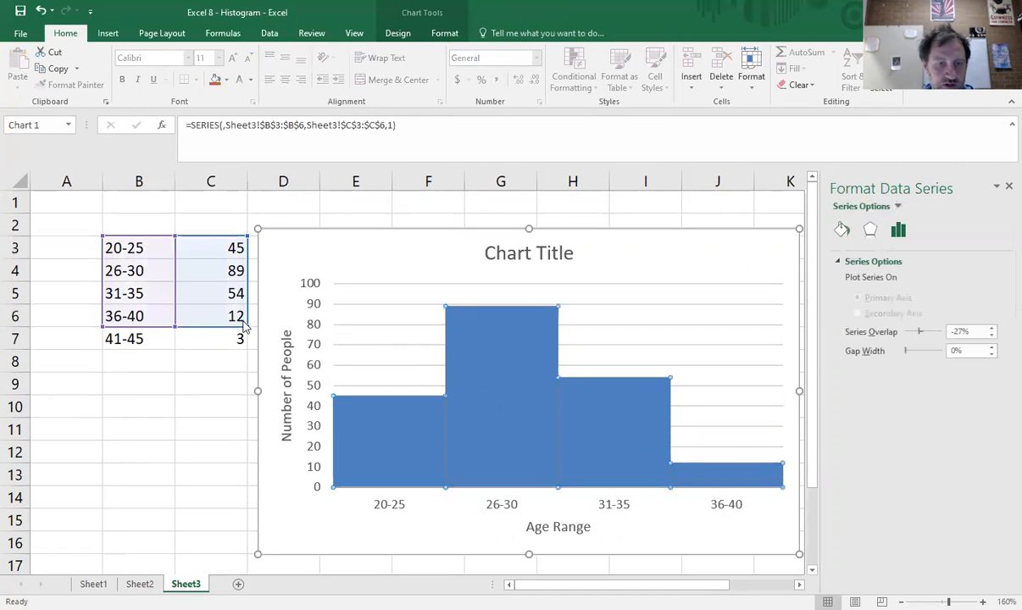
drag(244, 326, 244, 347)
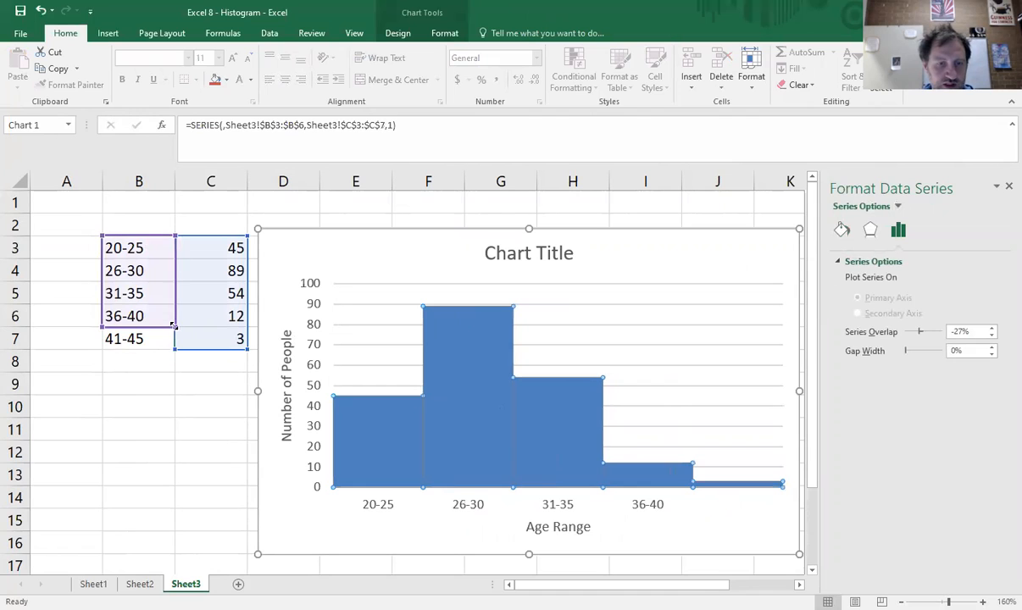
drag(174, 329, 172, 341)
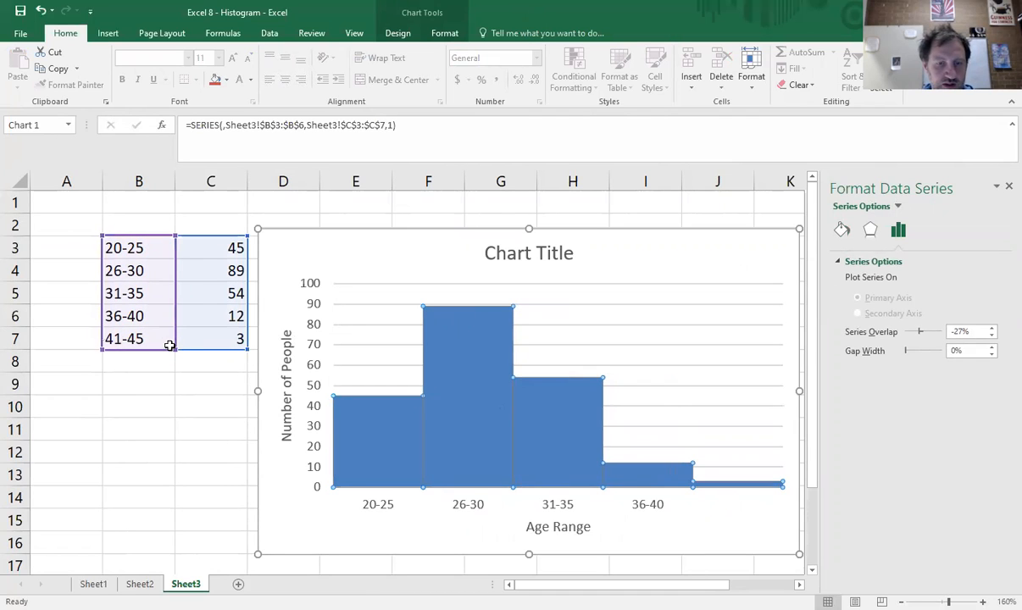
click(146, 519)
drag(636, 251, 573, 231)
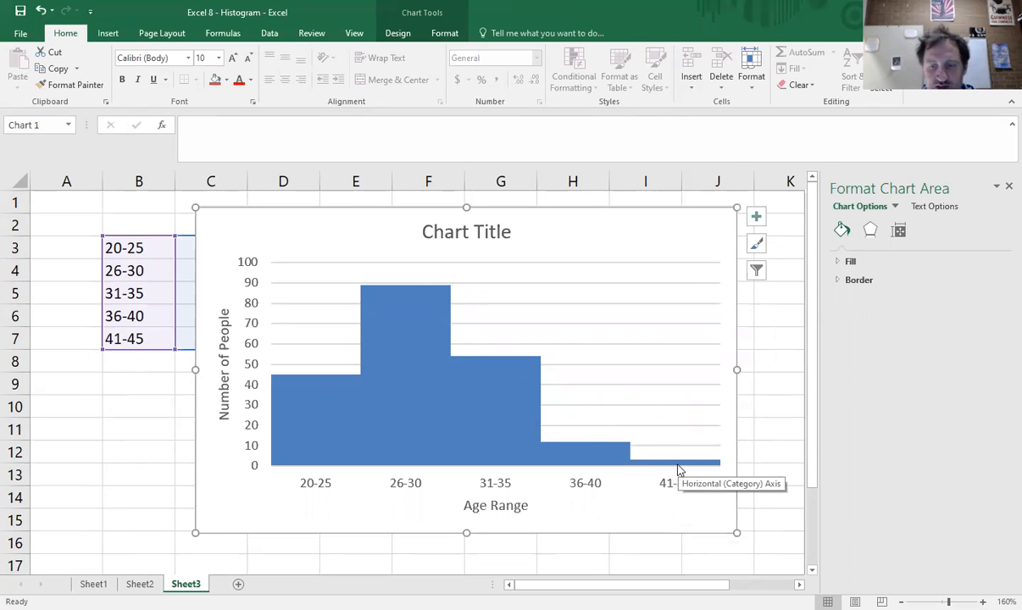
click(71, 445)
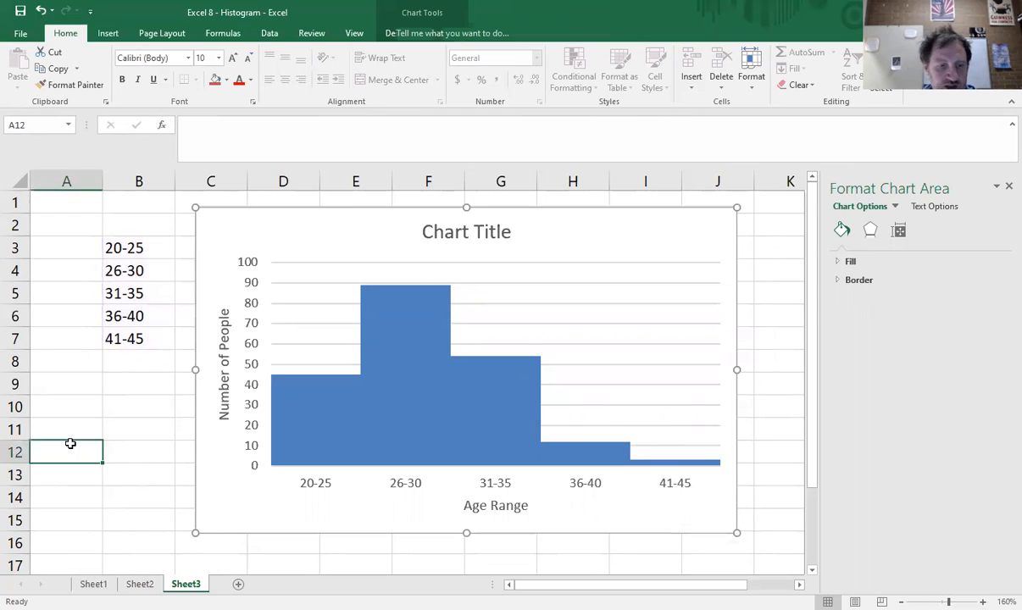
- Enter the note "Mean greater than the median" in cell A12
text(Mean g)
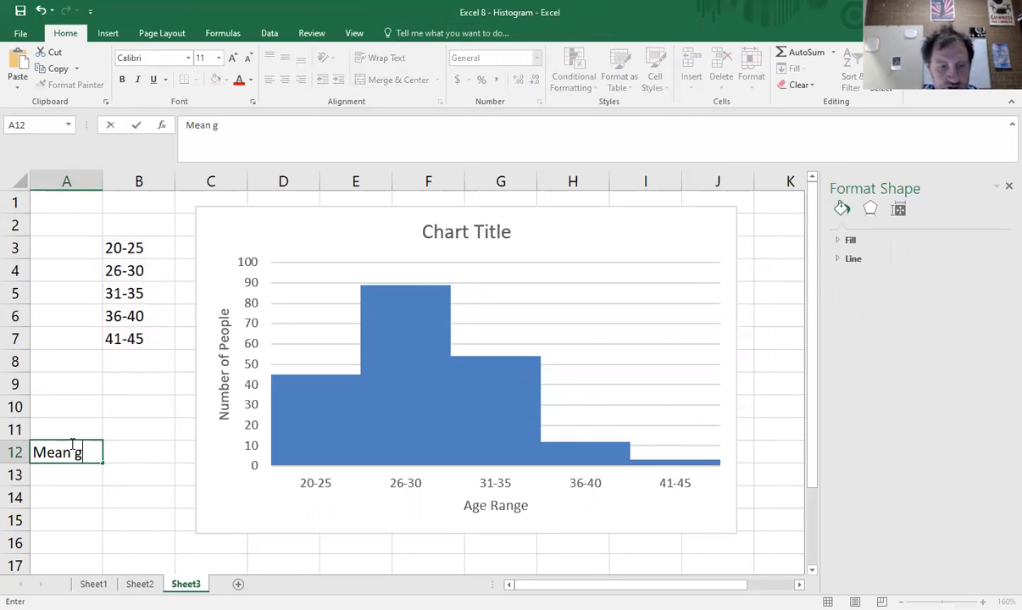
text(reat than the median)
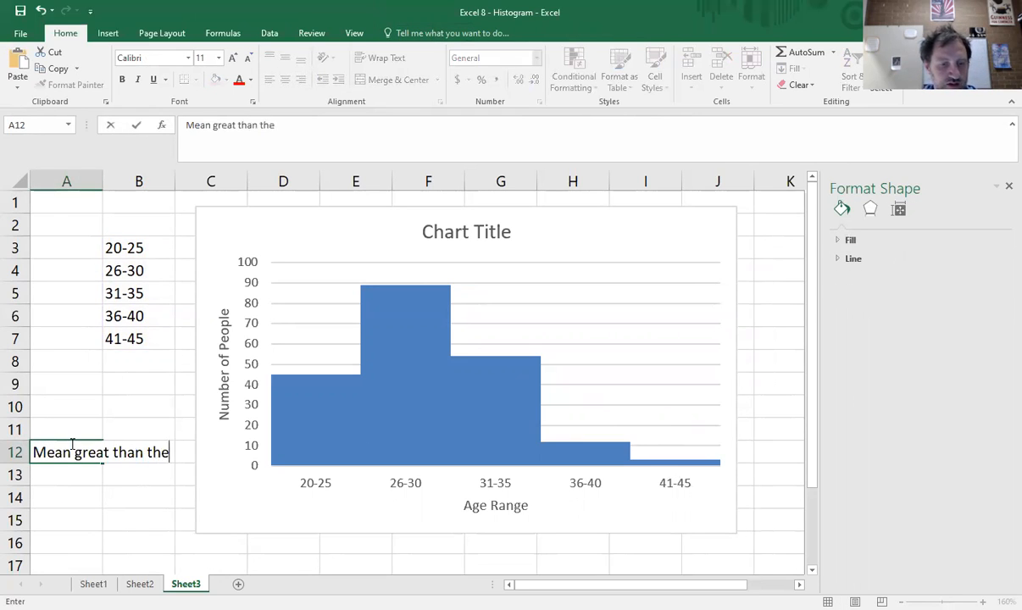
key(Return)
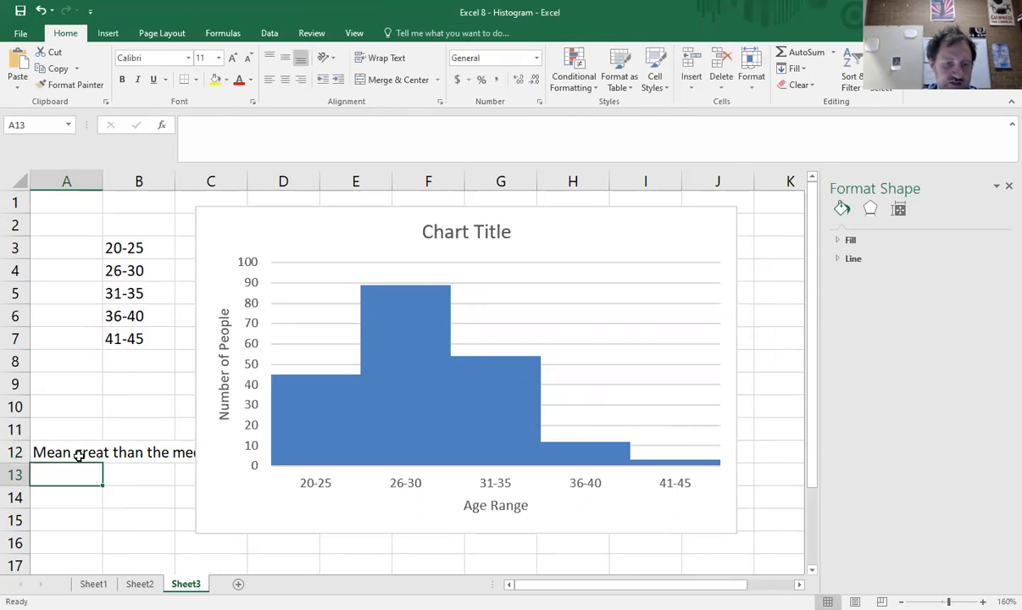
click(76, 448)
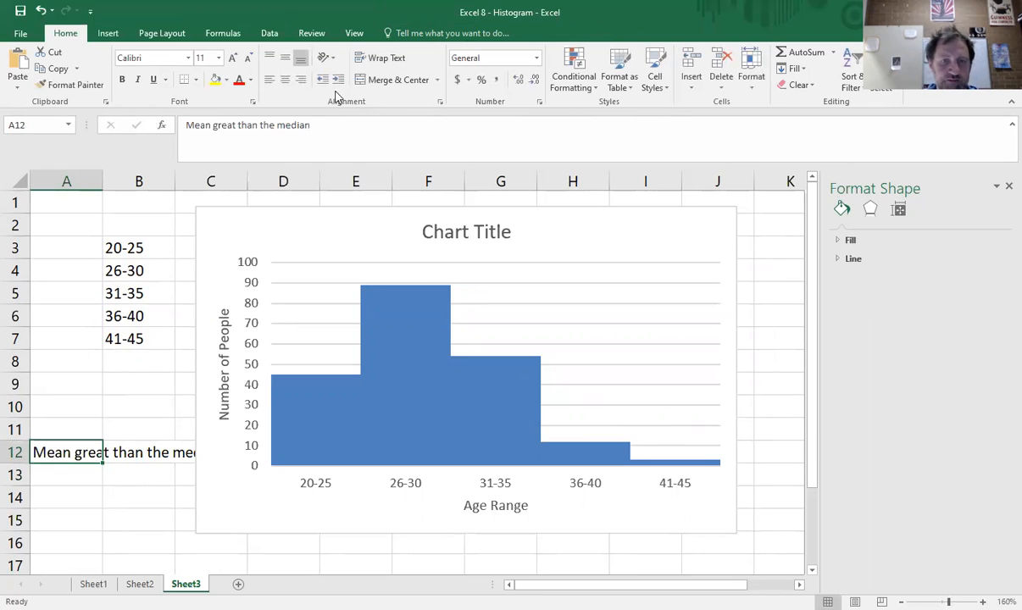
click(228, 127)
text(er)
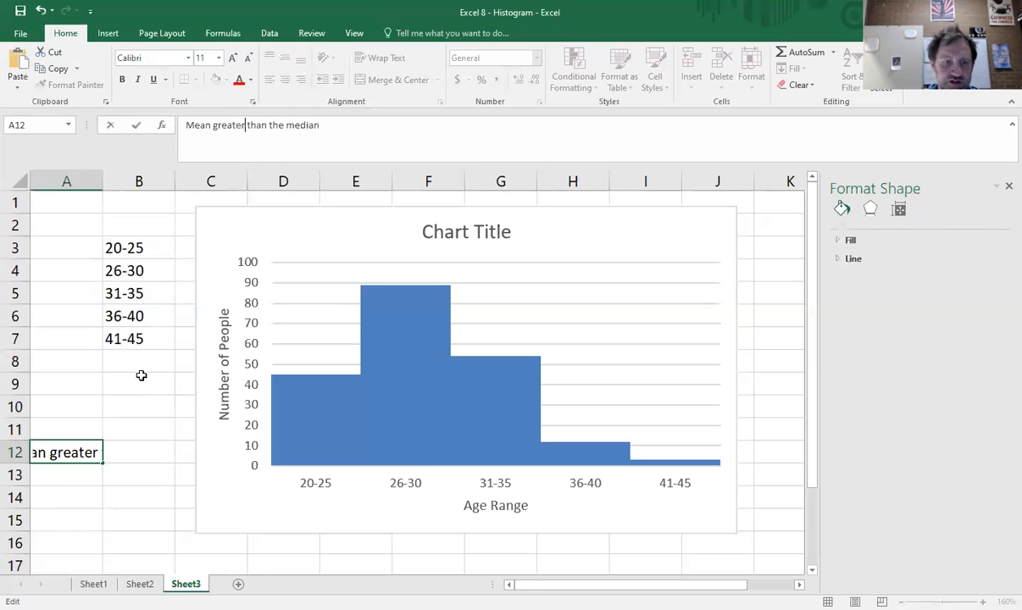
click(139, 380)
- Move the histogram aside to uncover the frequencies in column C and the full note in row 12
drag(308, 224, 390, 228)
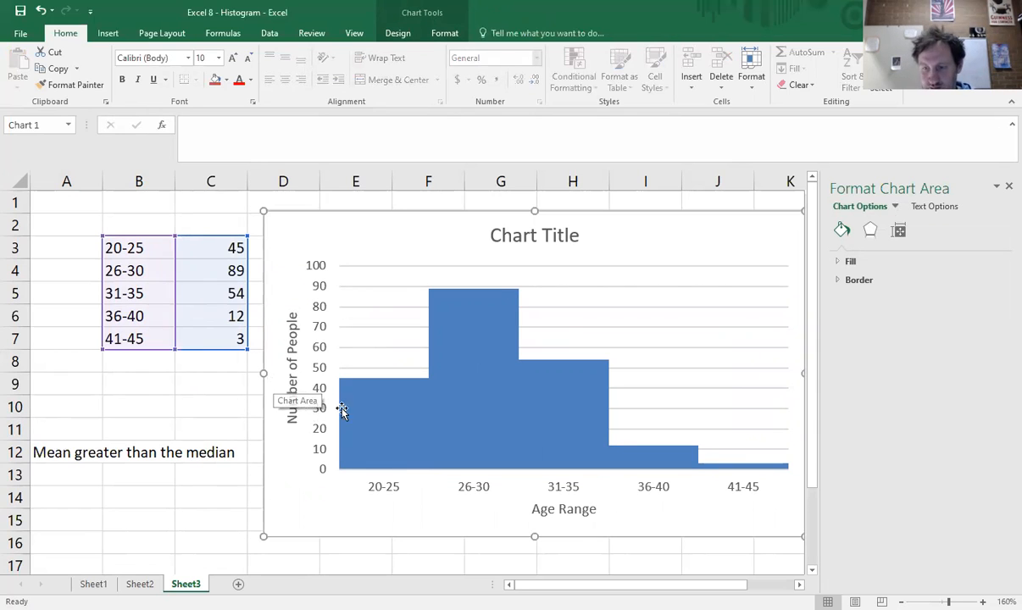
mouse_move(450, 414)
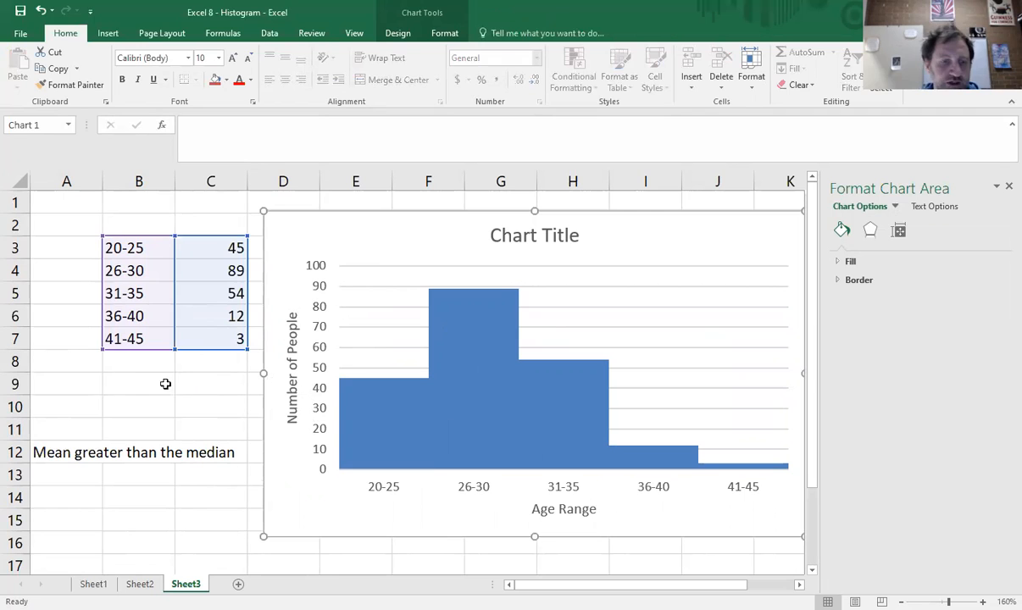
click(142, 419)
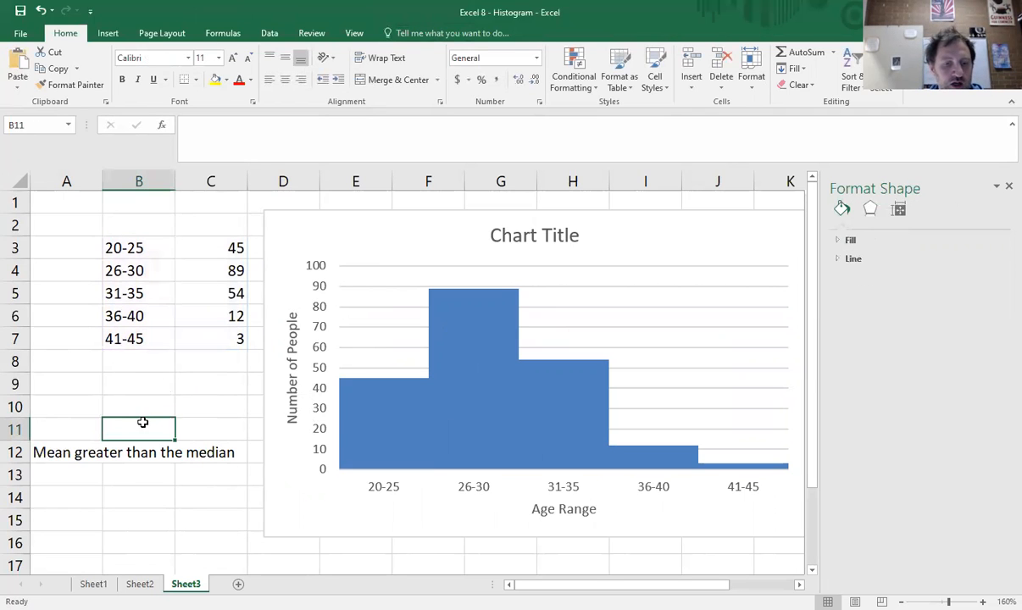
- Examine the mean and median answer cells D2 and D3 at the start of Sheet2
click(94, 584)
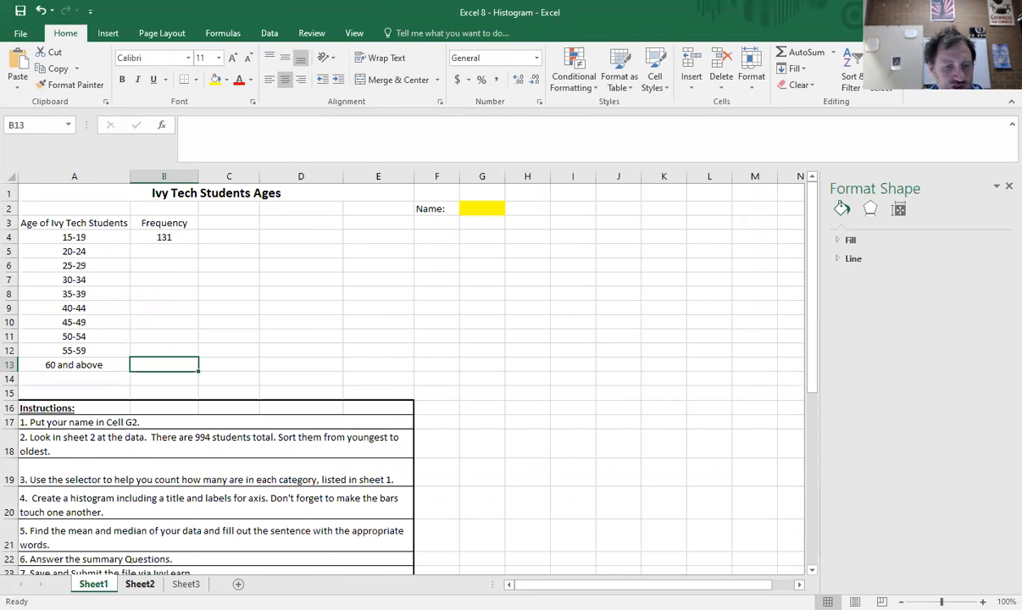
click(140, 584)
scroll(369, 322, up, 20)
scroll(396, 354, up, 15)
click(302, 200)
click(307, 212)
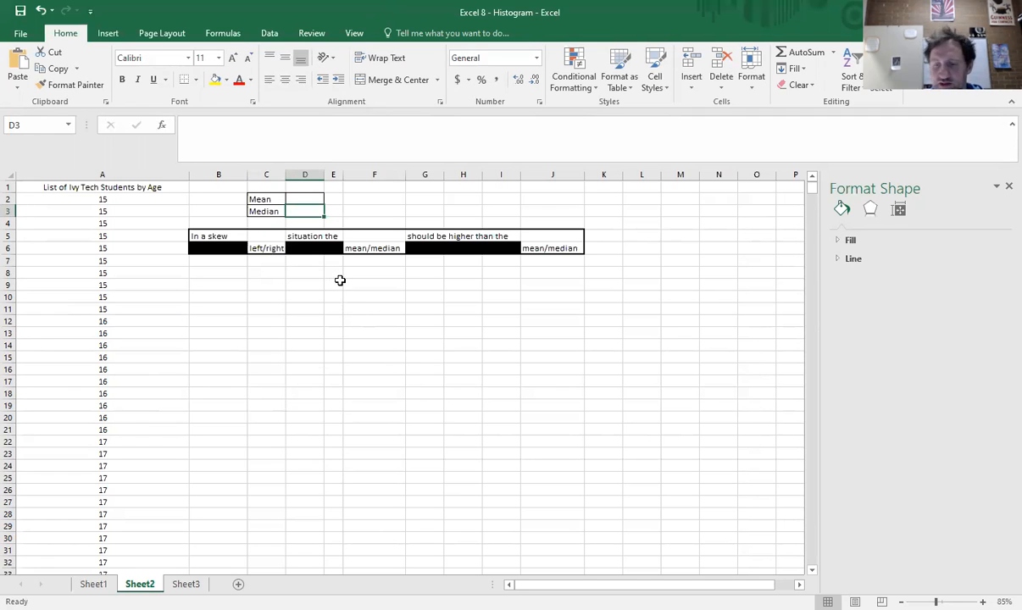
- Examine the skew sentence in rows 5 and 6 of Sheet2, including its left/right and mean/median blanks
click(271, 246)
click(367, 250)
click(549, 245)
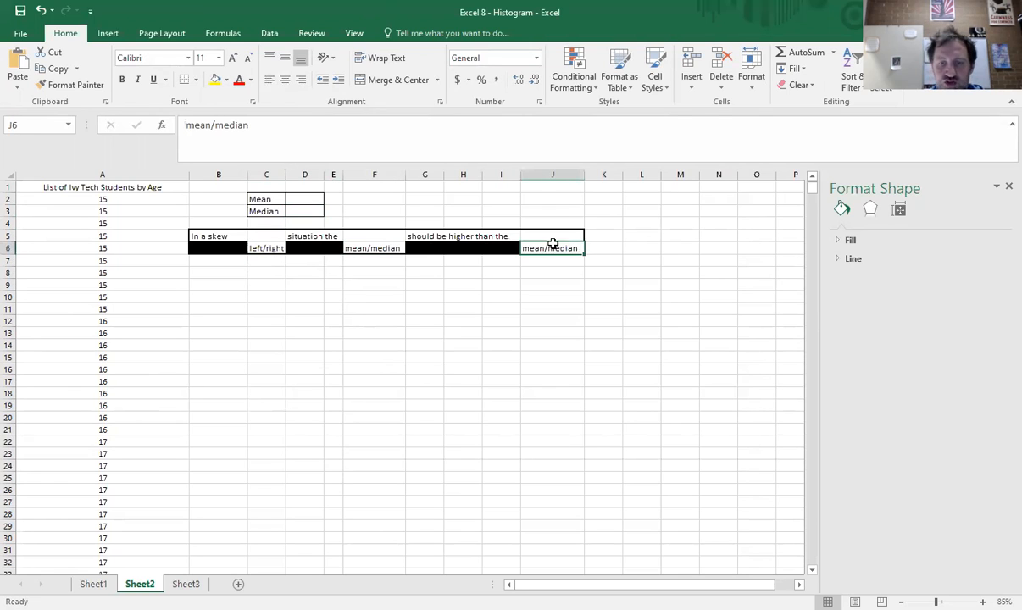
click(270, 234)
click(365, 224)
click(532, 224)
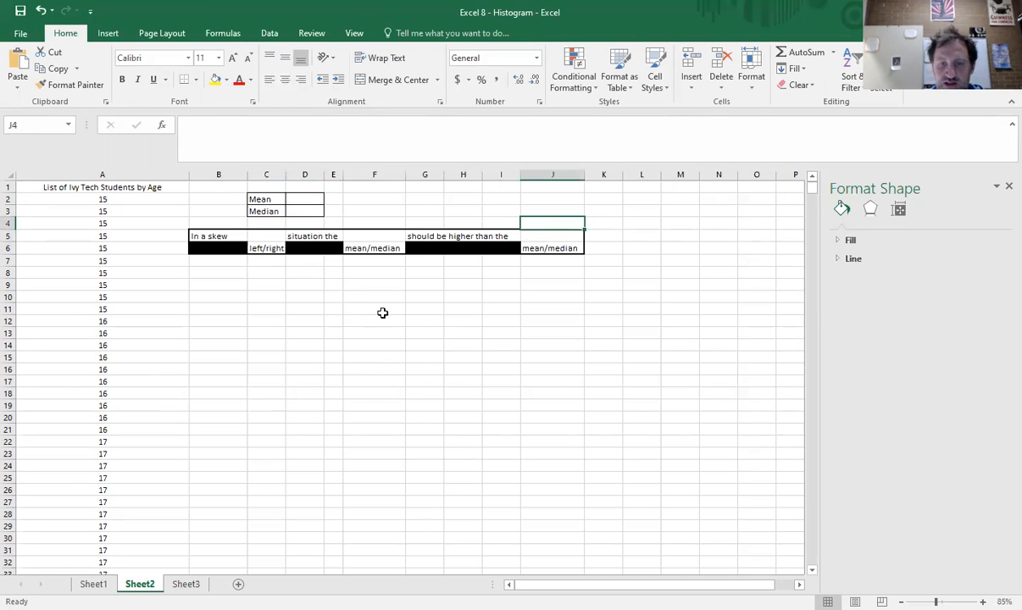
click(566, 234)
- Review the summary question, its answer box and the age frequency table on Sheet1
click(95, 584)
scroll(132, 452, down, 5)
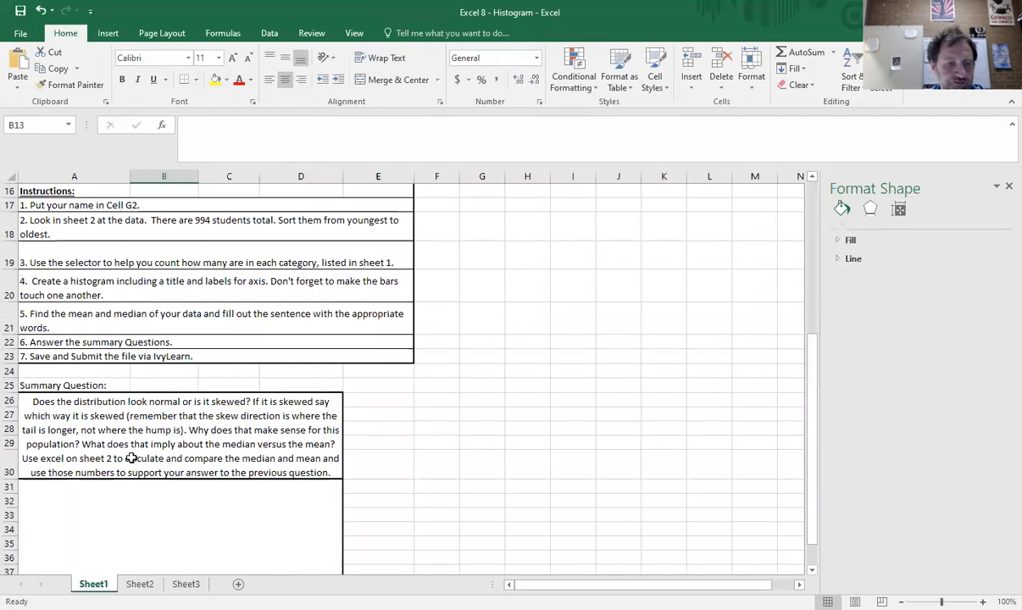
click(114, 531)
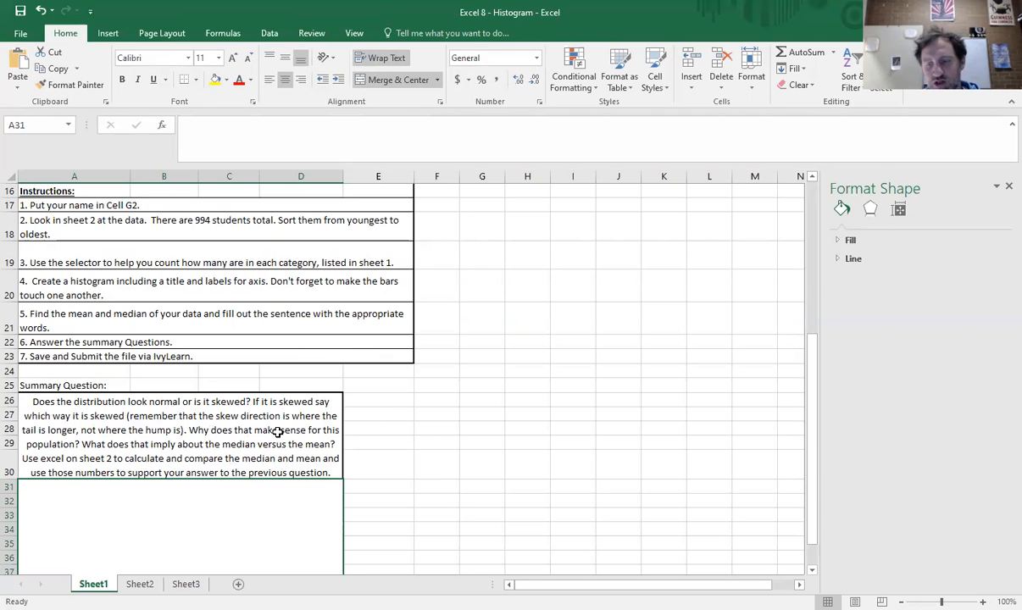
scroll(422, 436, up, 5)
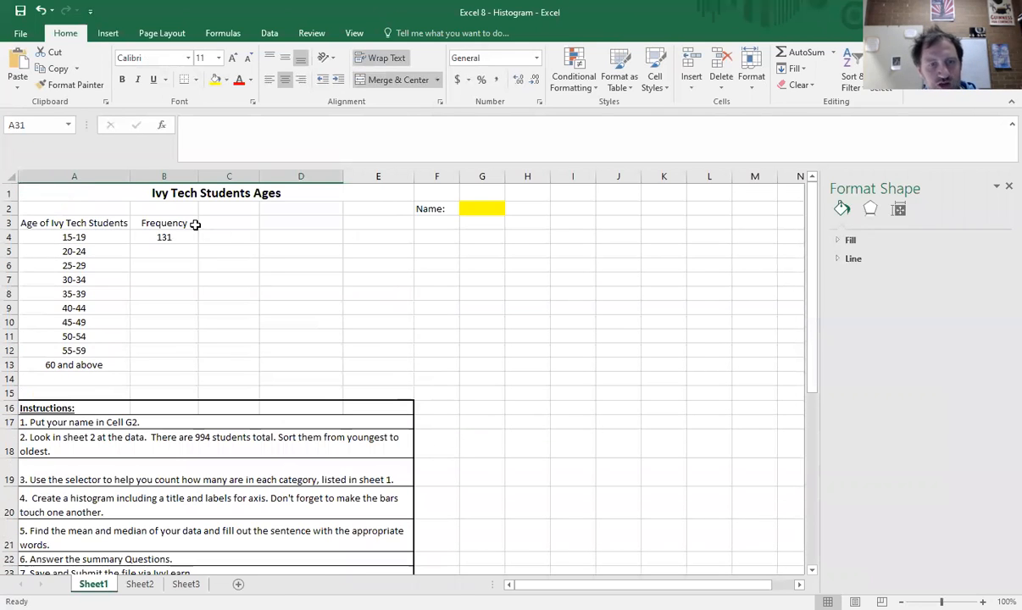
scroll(257, 364, down, 6)
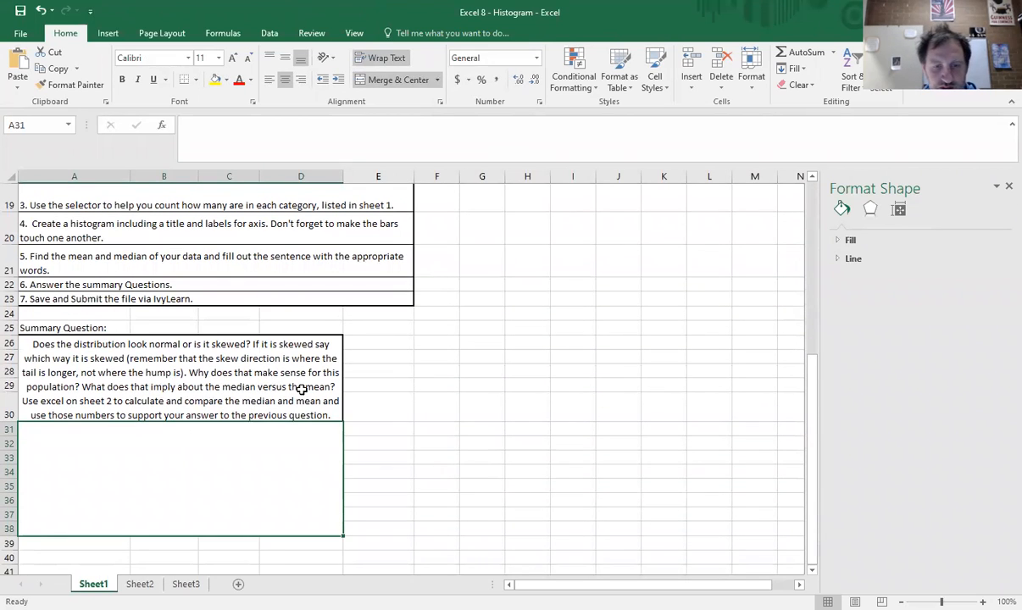
- Compare the Sheet2 skew sentence and mean and median cells with the summary question on Sheet1
click(140, 584)
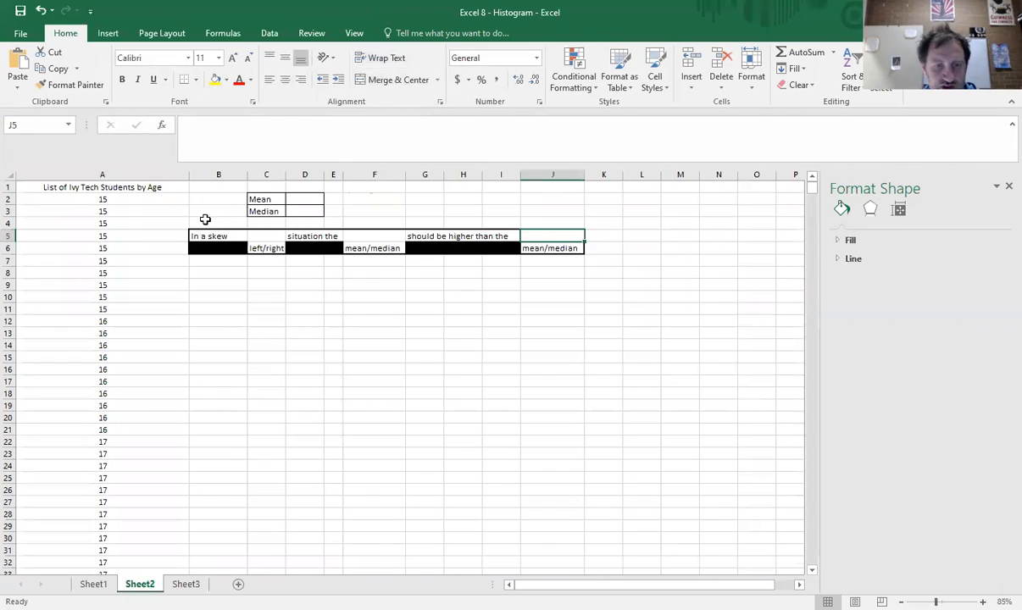
drag(204, 236, 549, 231)
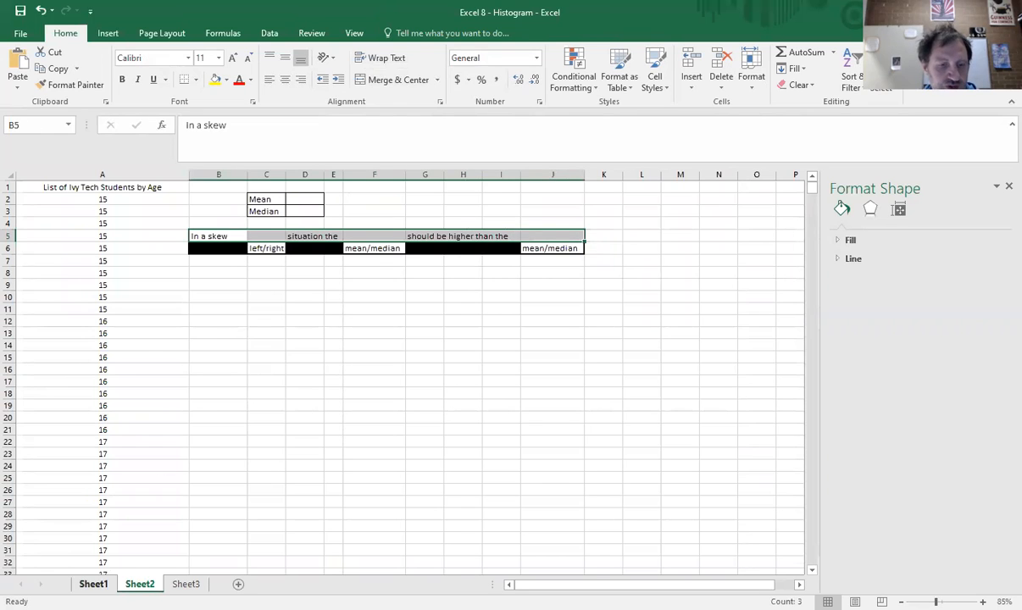
click(93, 584)
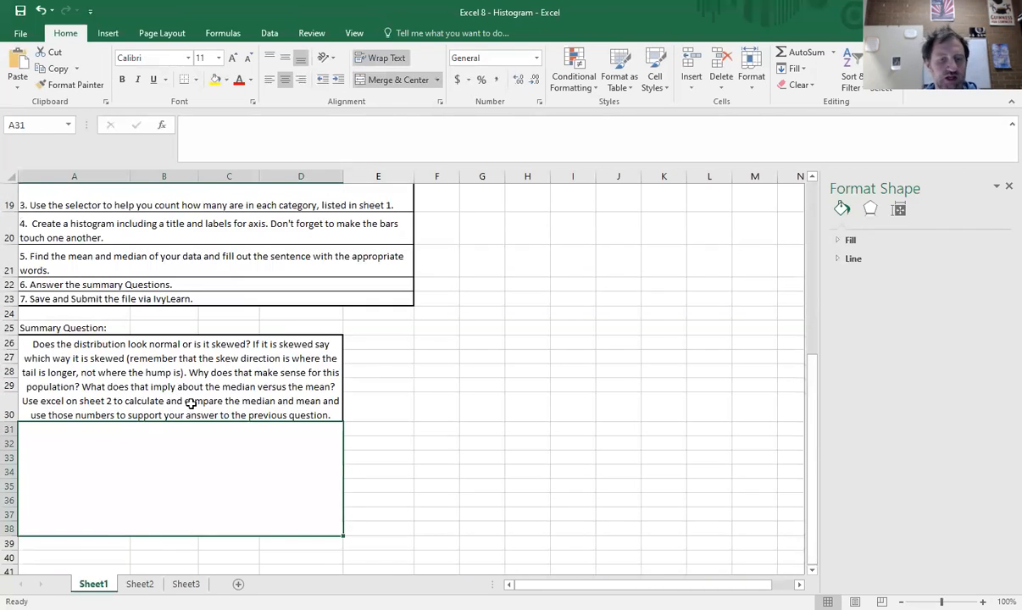
click(139, 584)
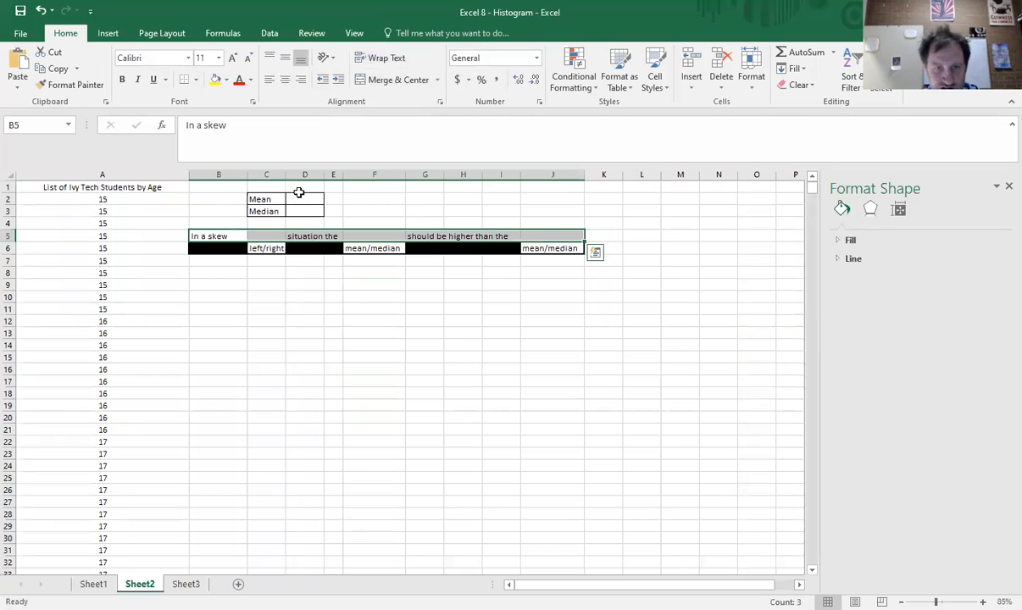
click(305, 200)
click(308, 211)
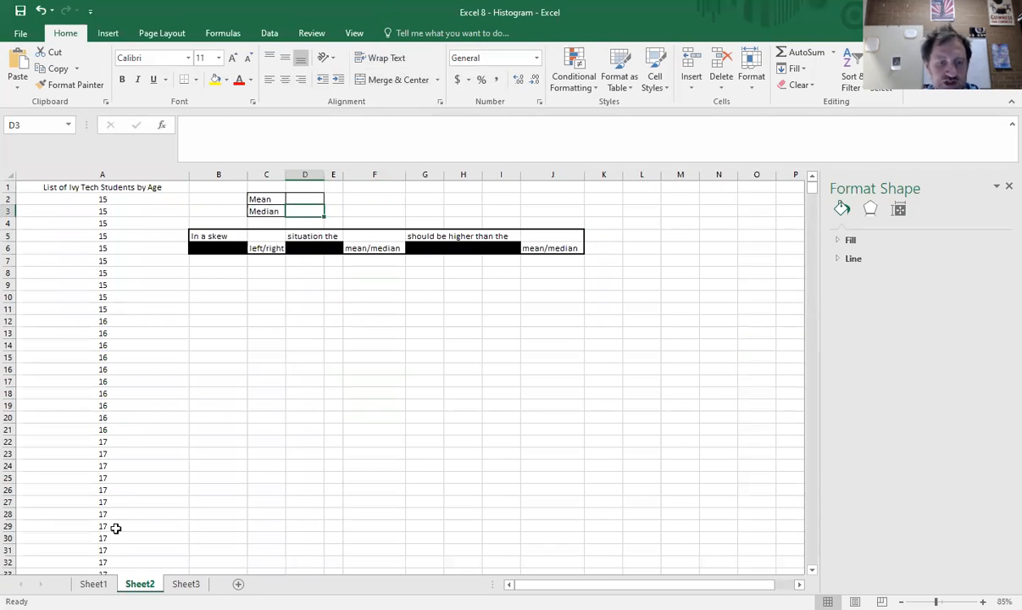
click(93, 584)
click(417, 373)
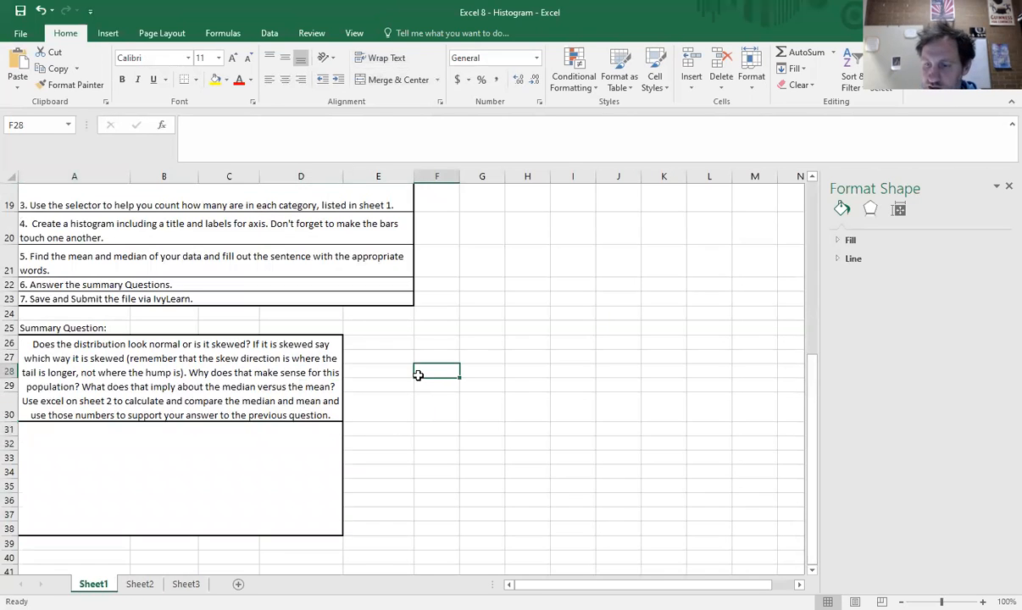